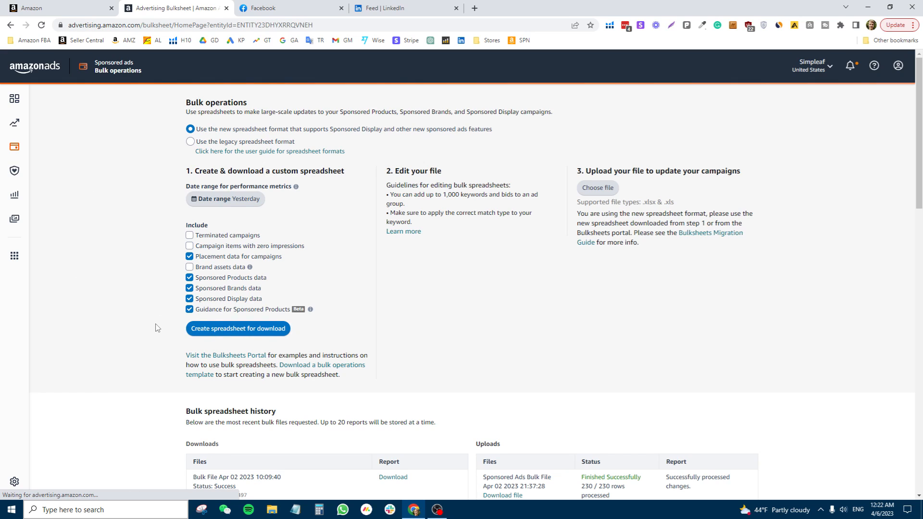
# Download the Amazon Ads bulk operations template, open it in Excel and enable editing.
pyautogui.click(342, 370)
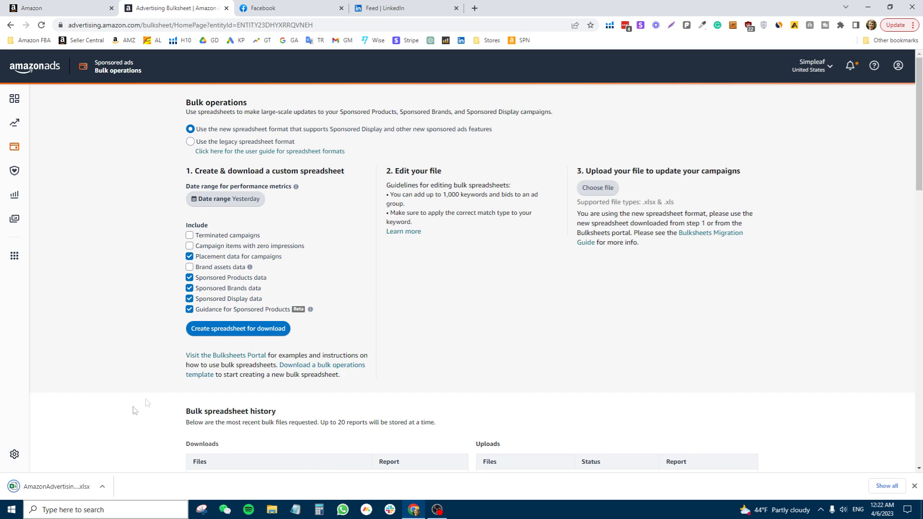
pyautogui.click(57, 486)
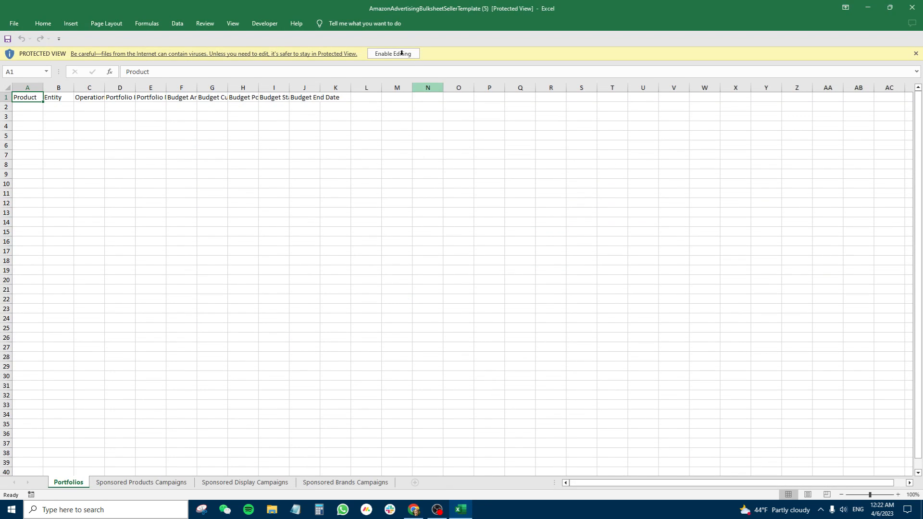
pyautogui.click(652, 128)
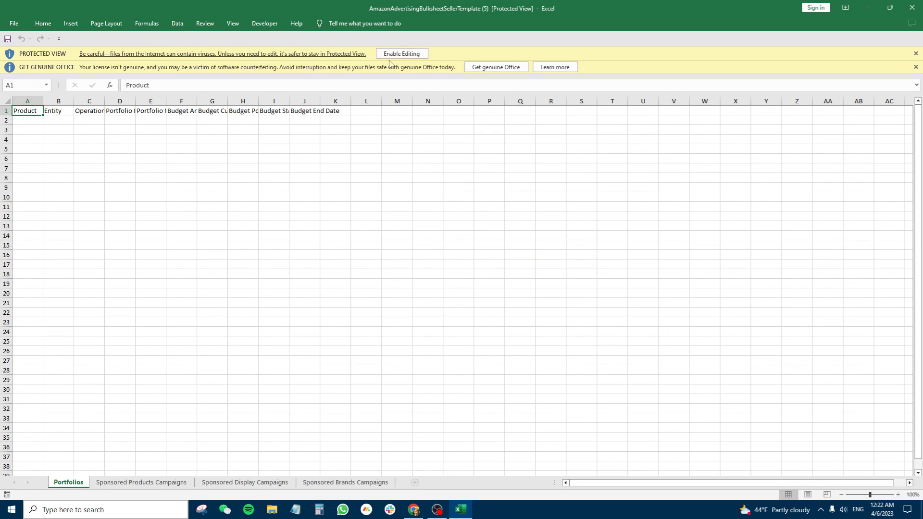
pyautogui.click(402, 54)
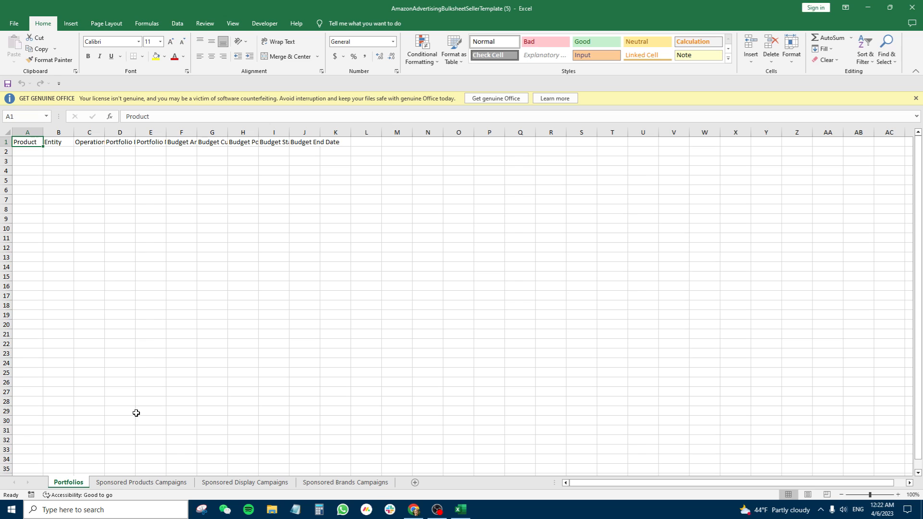
# Open the Sponsored Products Campaigns sheet and dismiss the licence notice.
pyautogui.click(147, 483)
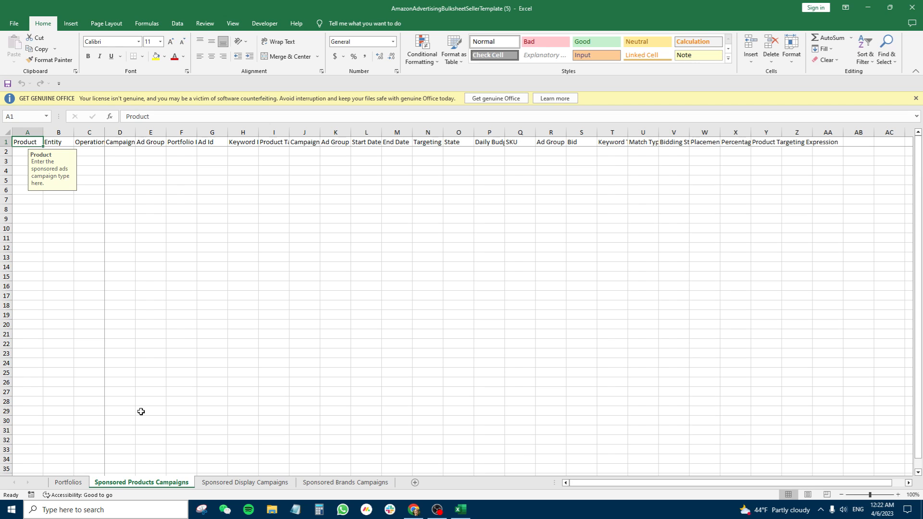
pyautogui.click(916, 98)
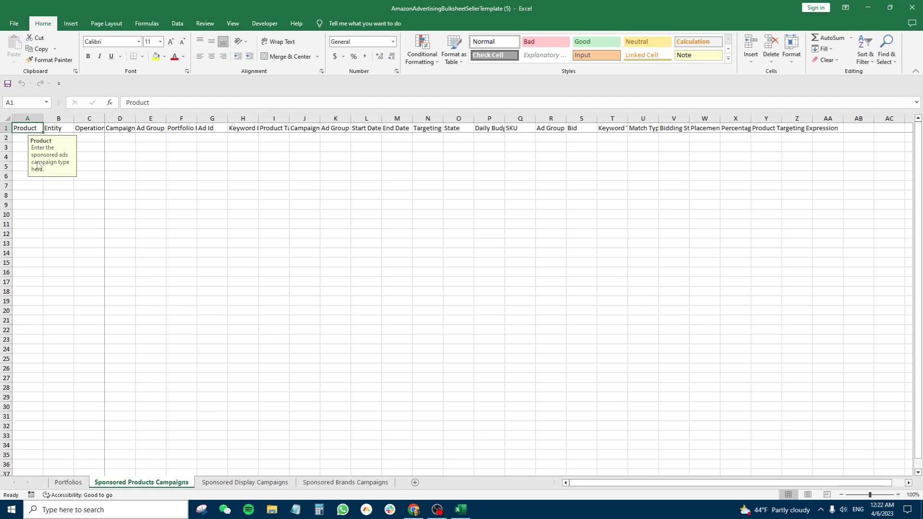
pyautogui.click(24, 137)
pyautogui.click(33, 128)
pyautogui.click(26, 141)
pyautogui.click(86, 483)
pyautogui.click(145, 483)
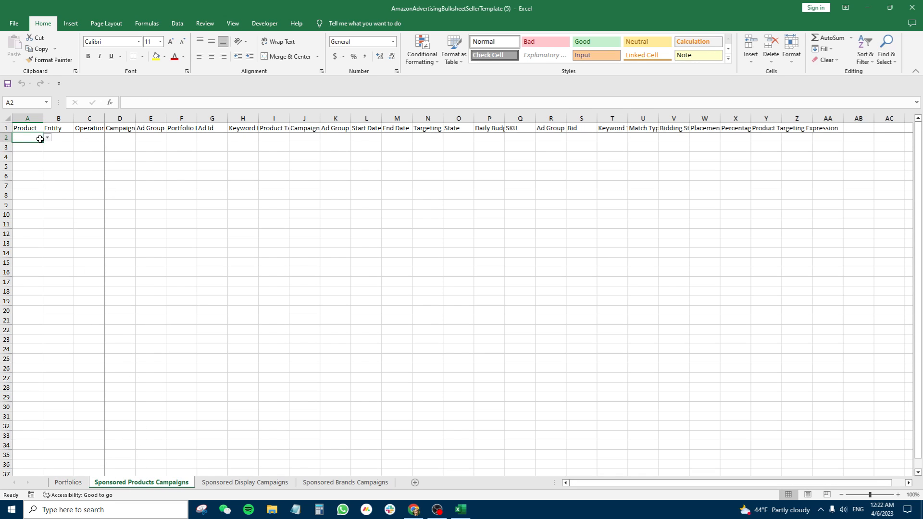
# Choose Sponsored Products as the Product value in cell A2.
pyautogui.click(30, 129)
pyautogui.click(22, 137)
pyautogui.click(32, 129)
pyautogui.click(23, 138)
pyautogui.click(47, 138)
pyautogui.click(41, 146)
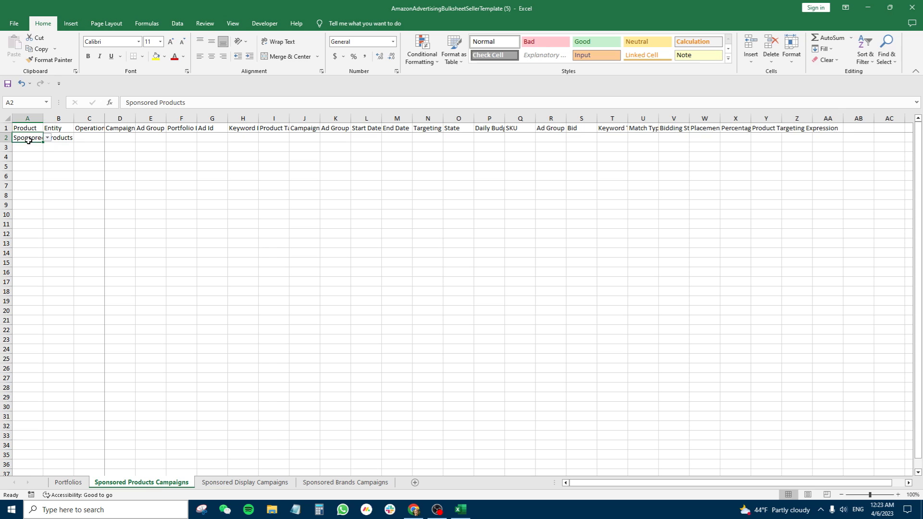
# Copy the Sponsored Products value from A2 into A3:A5.
pyautogui.hotkey('ctrl', 'c')
pyautogui.moveTo(30, 151); pyautogui.dragTo(30, 166)
pyautogui.hotkey('ctrl', 'v')
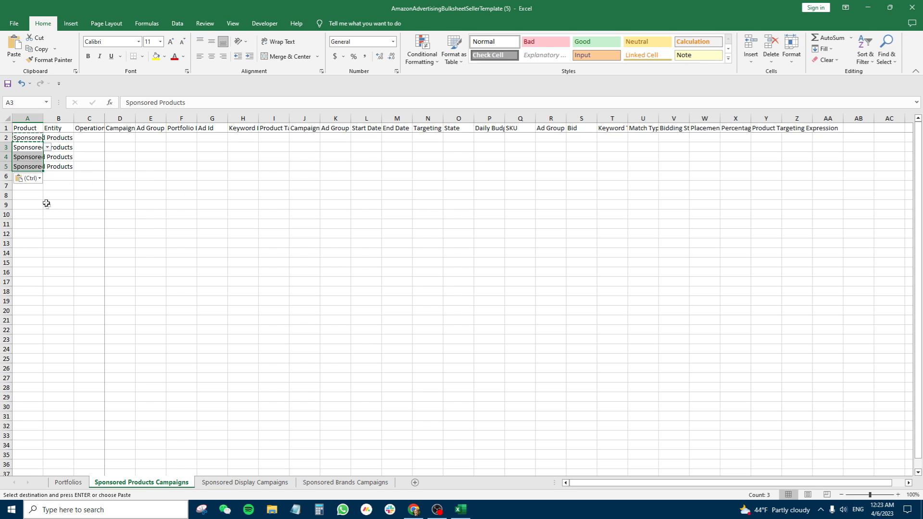
pyautogui.press('Down')
pyautogui.press('Down')
pyautogui.click(24, 139)
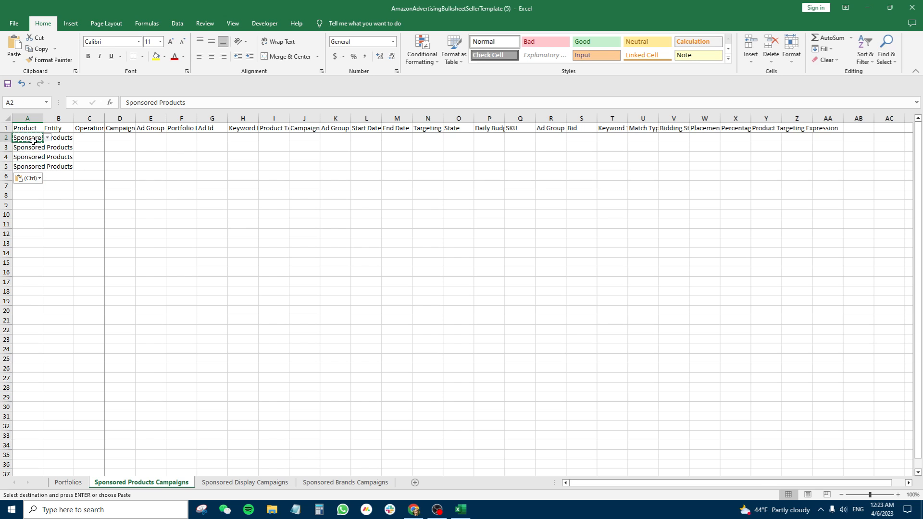
pyautogui.press('Escape')
pyautogui.moveTo(27, 139); pyautogui.dragTo(25, 168)
pyautogui.click(27, 166)
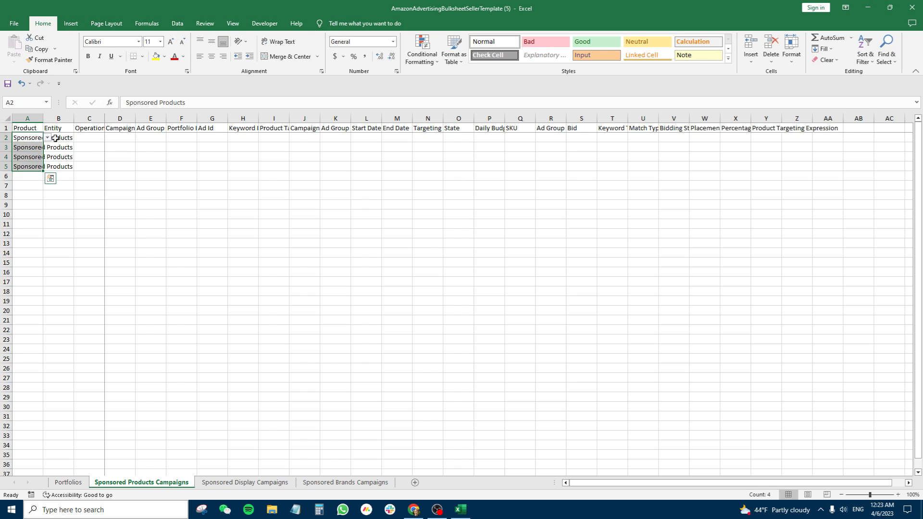
# Set the Entity to Campaign in row 2 and Ad Group in row 3.
pyautogui.moveTo(56, 140); pyautogui.dragTo(54, 167)
pyautogui.click(56, 167)
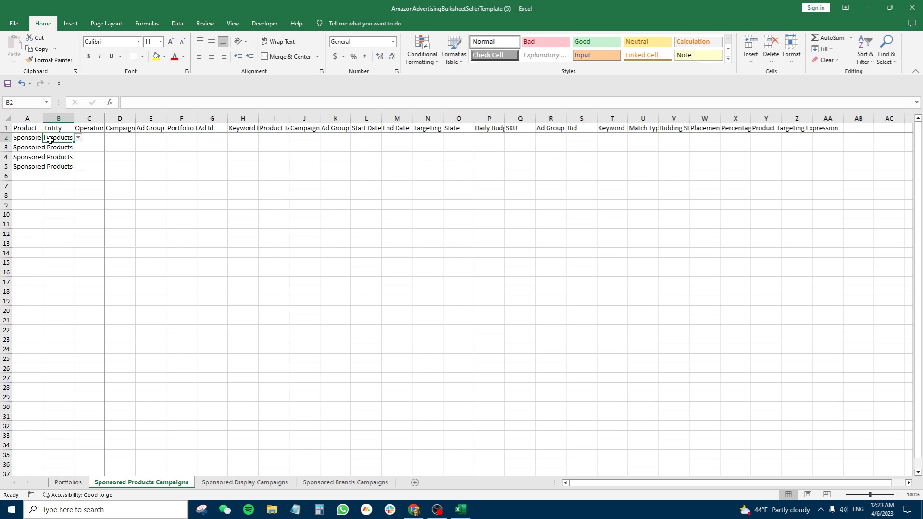
pyautogui.click(61, 138)
pyautogui.click(77, 138)
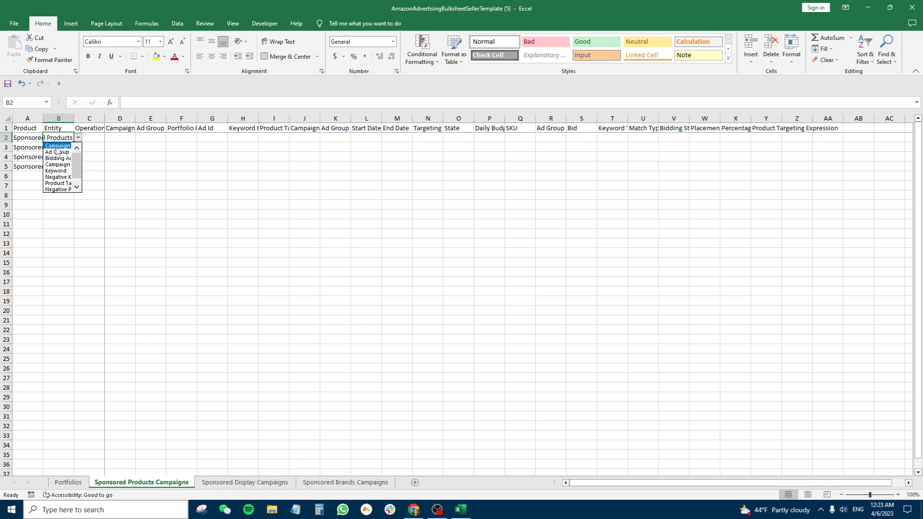
pyautogui.press('Escape')
pyautogui.click(70, 149)
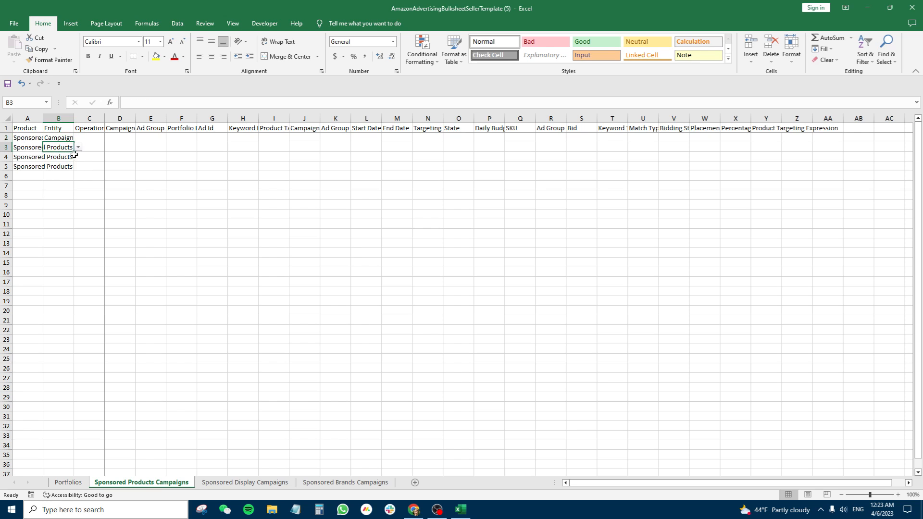
pyautogui.click(78, 148)
pyautogui.click(57, 161)
# Set the Entity to Product Ad in row 4 and Keyword in row 5.
pyautogui.click(60, 157)
pyautogui.click(78, 157)
pyautogui.moveTo(76, 188); pyautogui.dragTo(77, 202)
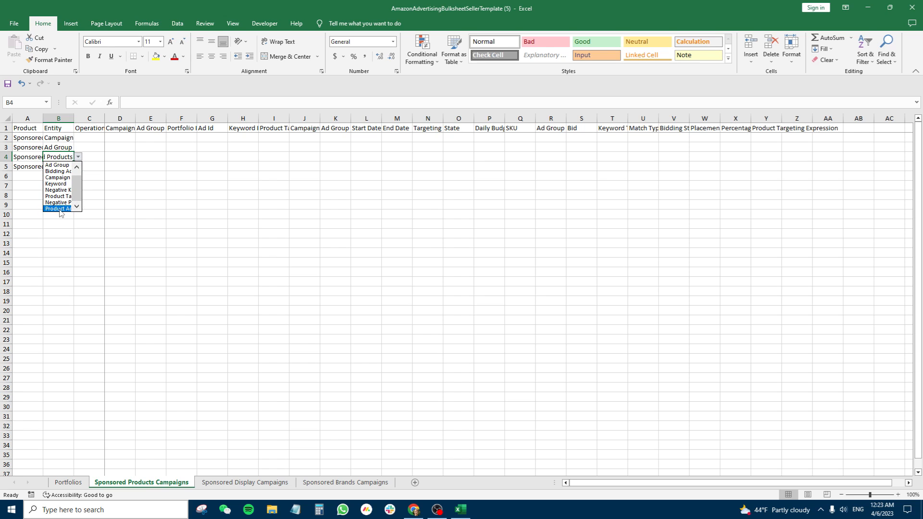
pyautogui.click(60, 209)
pyautogui.click(70, 168)
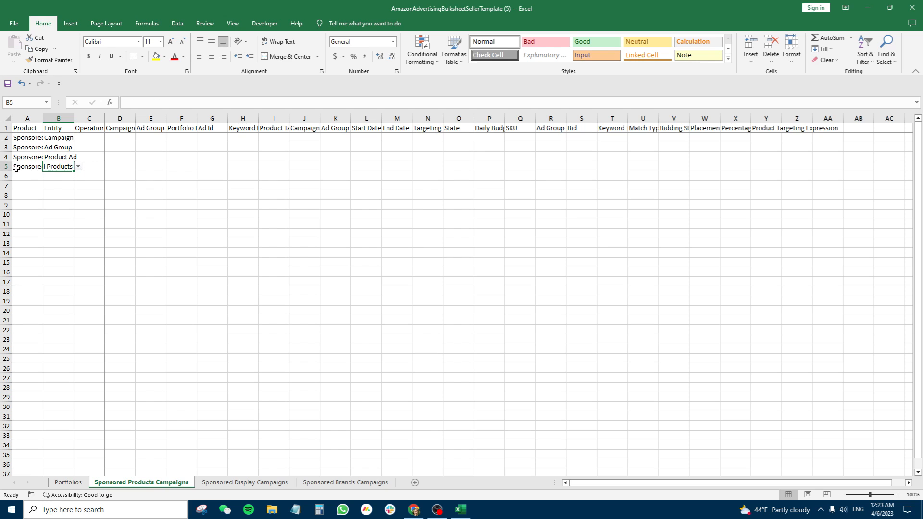
pyautogui.moveTo(56, 168)
pyautogui.mouseDown()
pyautogui.moveTo(35, 168)
pyautogui.moveTo(51, 169)
pyautogui.mouseUp()
pyautogui.click(78, 167)
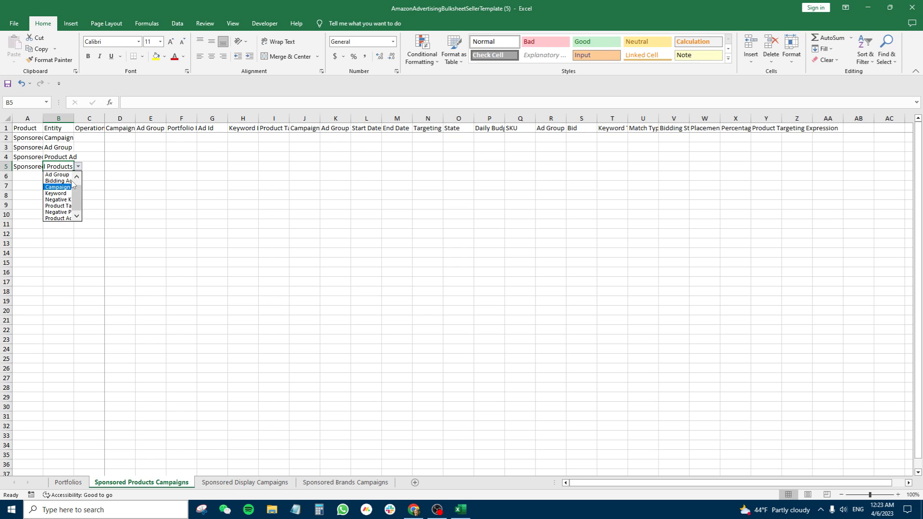
pyautogui.moveTo(80, 191); pyautogui.dragTo(80, 199)
pyautogui.click(57, 193)
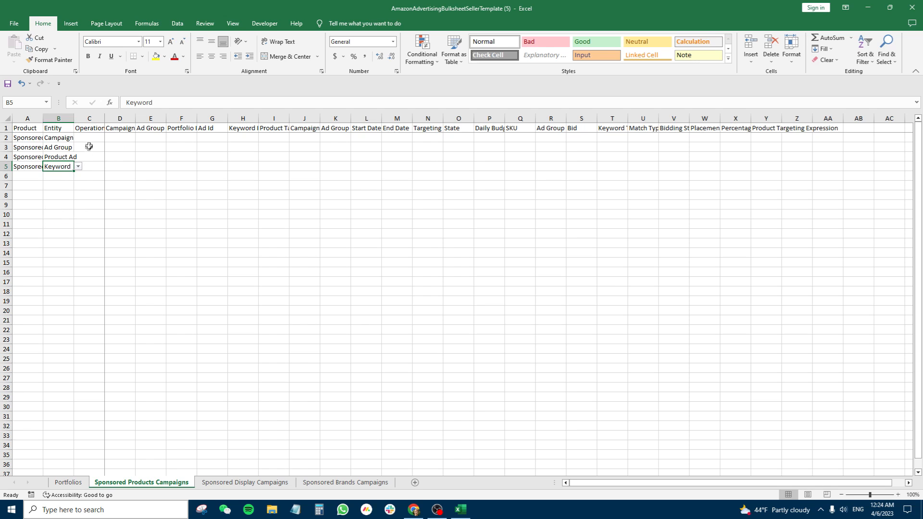
# Set the Operation to Create for all four entity rows, C2:C5.
pyautogui.click(89, 138)
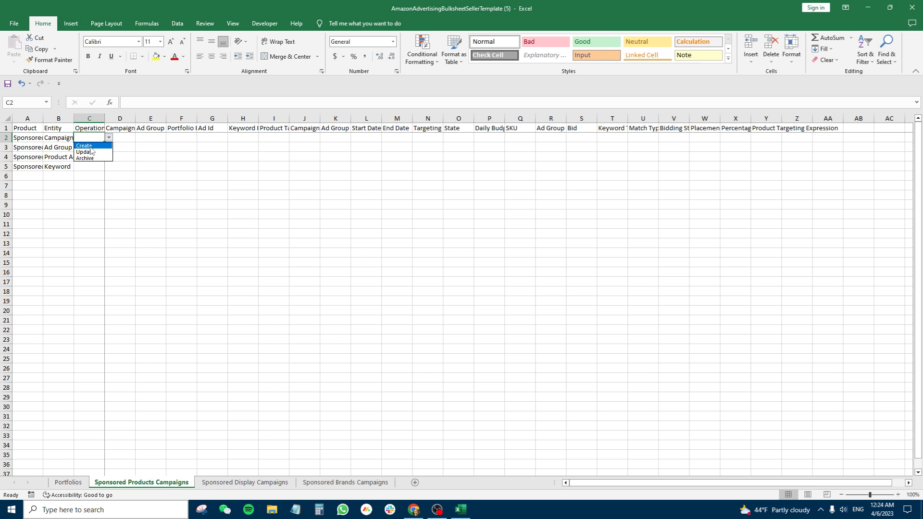
pyautogui.click(91, 147)
pyautogui.hotkey('ctrl', 'c')
pyautogui.moveTo(90, 148); pyautogui.dragTo(89, 167)
pyautogui.hotkey('ctrl', 'v')
pyautogui.moveTo(18, 147); pyautogui.dragTo(83, 165)
pyautogui.click(82, 165)
# Widen the Campaign Id column and enter "SP - Wet Wipes - Exact 1" in D2.
pyautogui.moveTo(119, 138); pyautogui.dragTo(176, 118)
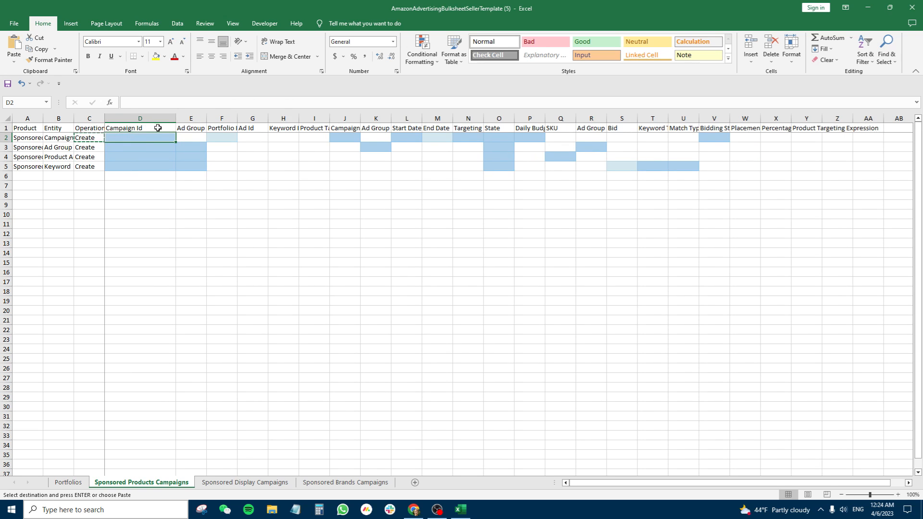
pyautogui.click(157, 127)
pyautogui.click(120, 139)
pyautogui.write('SP -')
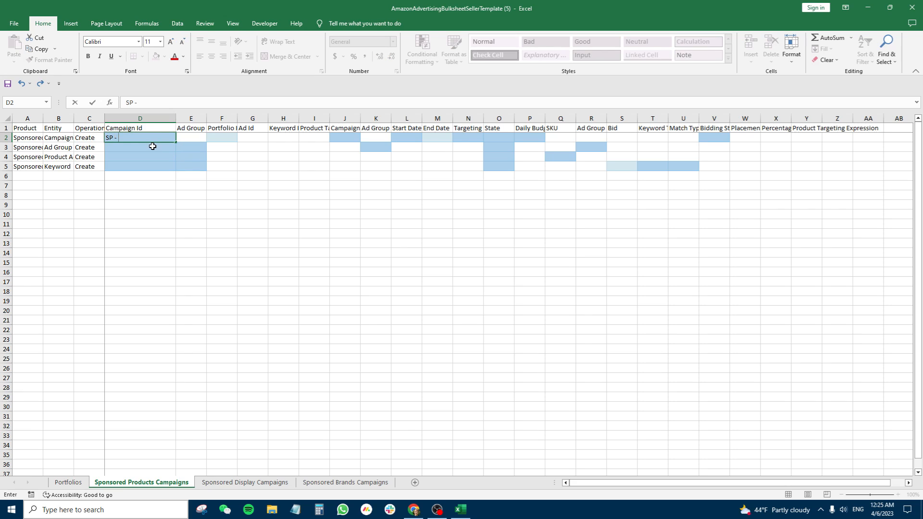
pyautogui.write(' BBQ Gloves - Exact 1')
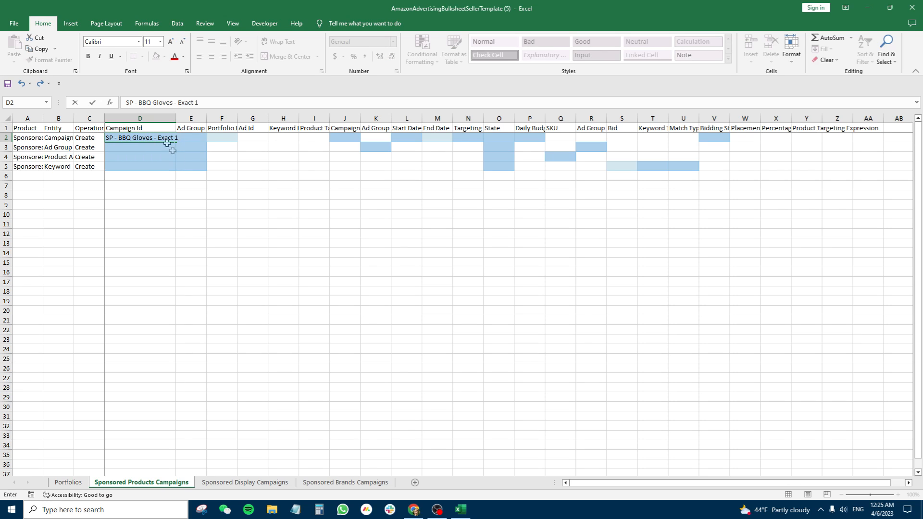
pyautogui.click(120, 137)
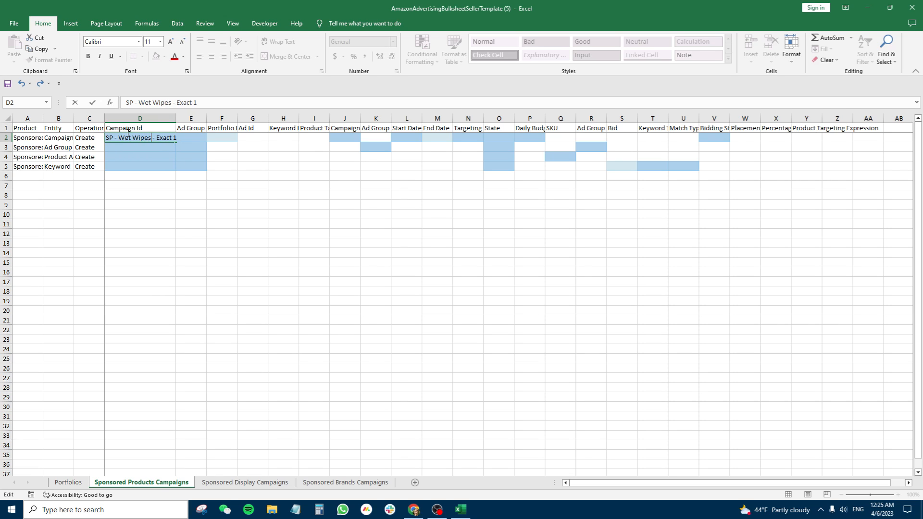
pyautogui.press('Return')
# Copy the campaign ID from D2 into D3:D5.
pyautogui.click(129, 137)
pyautogui.hotkey('ctrl', 'c')
pyautogui.click(134, 149)
pyautogui.click(131, 137)
pyautogui.moveTo(136, 147); pyautogui.dragTo(140, 165)
pyautogui.hotkey('ctrl', 'v')
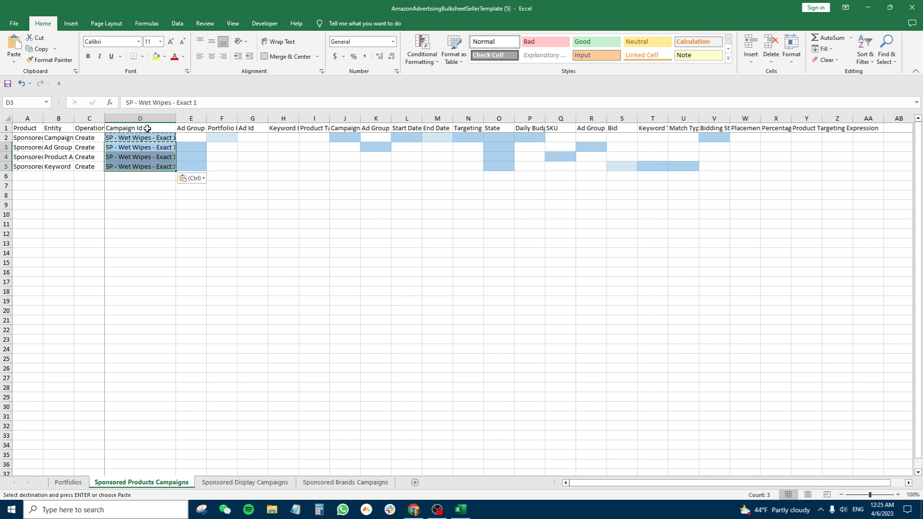
pyautogui.click(146, 164)
pyautogui.moveTo(144, 139); pyautogui.dragTo(146, 167)
pyautogui.click(148, 139)
pyautogui.click(9, 137)
pyautogui.click(129, 138)
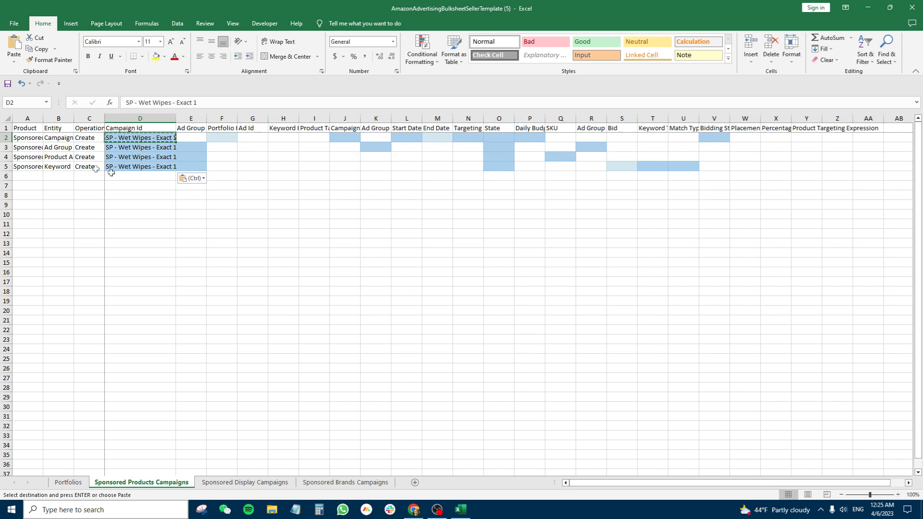
# Fill the ad group ID cells E3:E5 with the campaign ID "SP - Wet Wipes - Exact 1".
pyautogui.click(187, 149)
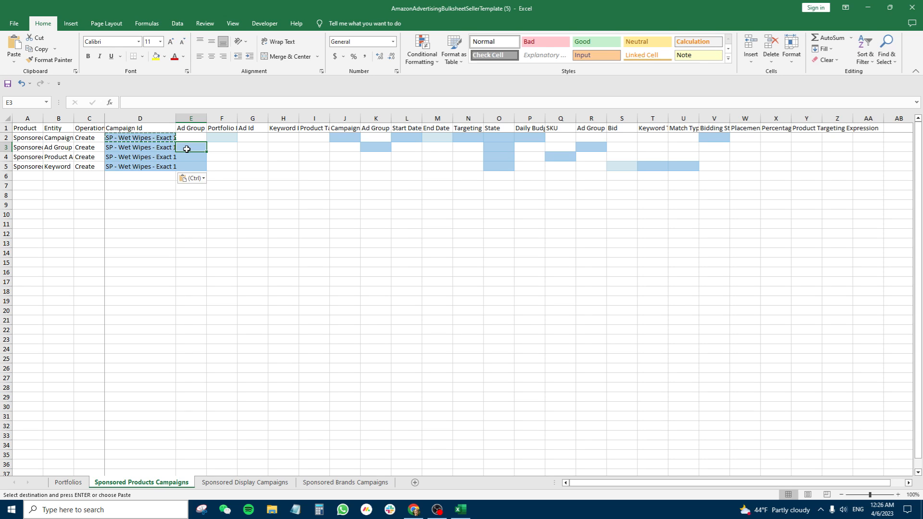
pyautogui.click(198, 147)
pyautogui.hotkey('ctrl', 'v')
pyautogui.moveTo(188, 157)
pyautogui.mouseDown()
pyautogui.moveTo(189, 168)
pyautogui.moveTo(193, 158)
pyautogui.mouseUp()
pyautogui.click(189, 169)
pyautogui.click(194, 162)
pyautogui.click(200, 150)
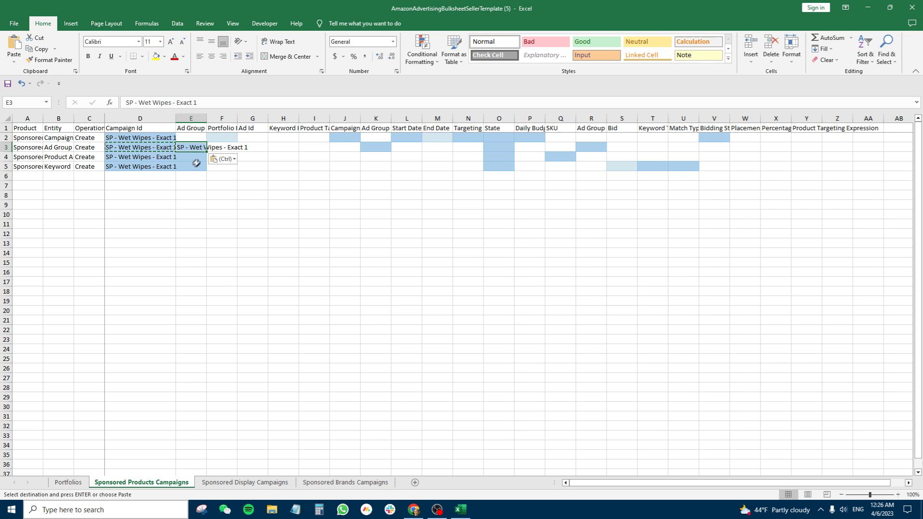
pyautogui.click(145, 147)
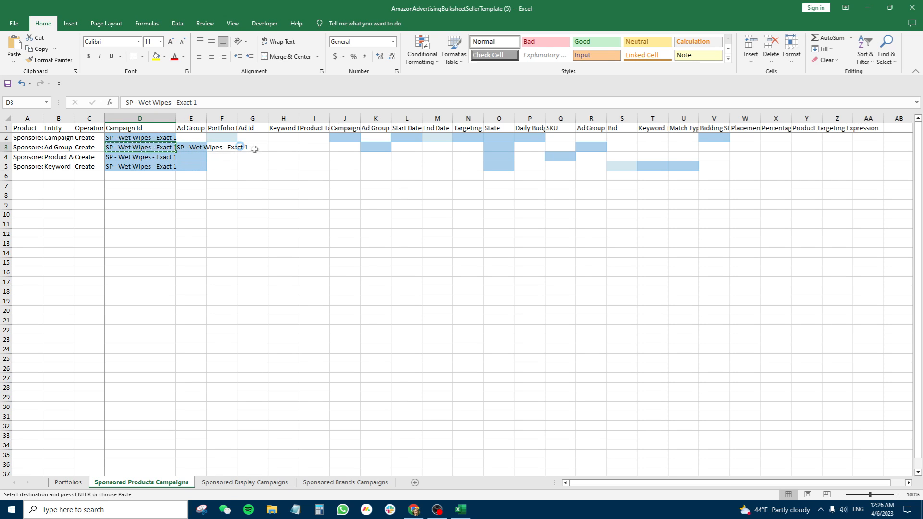
pyautogui.moveTo(189, 156); pyautogui.dragTo(190, 169)
pyautogui.hotkey('ctrl', 'v')
# Widen the Portfolio Id column to show its full header and select its optional campaign cell, F2.
pyautogui.click(216, 143)
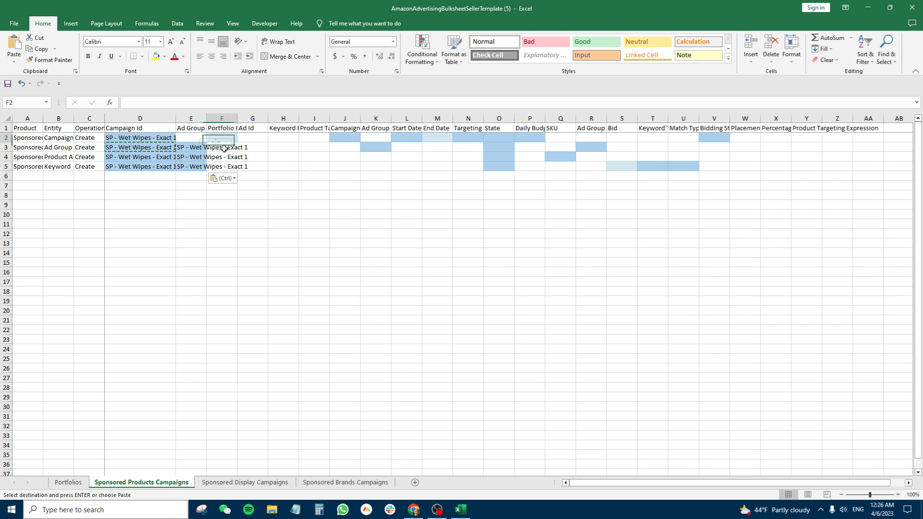
pyautogui.moveTo(237, 118); pyautogui.dragTo(302, 119)
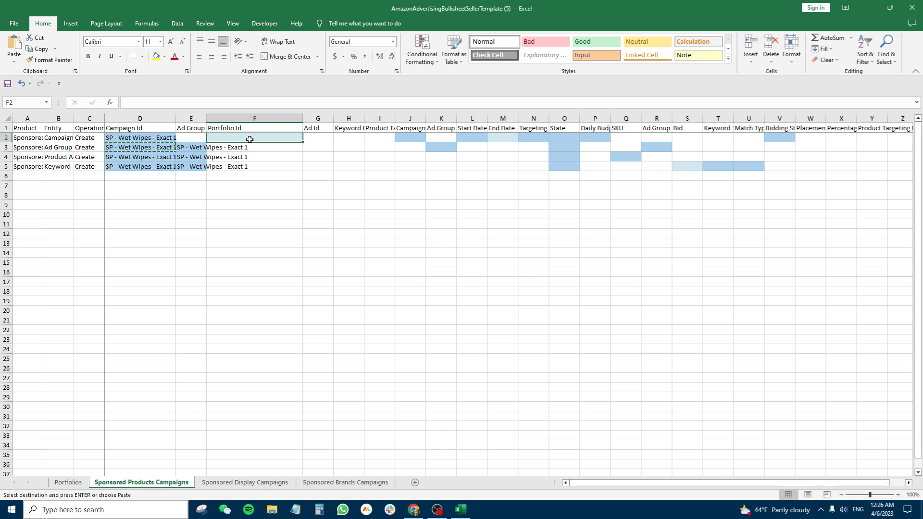
pyautogui.moveTo(275, 138)
pyautogui.mouseDown()
pyautogui.moveTo(311, 140)
pyautogui.moveTo(257, 138)
pyautogui.mouseUp()
pyautogui.click(406, 138)
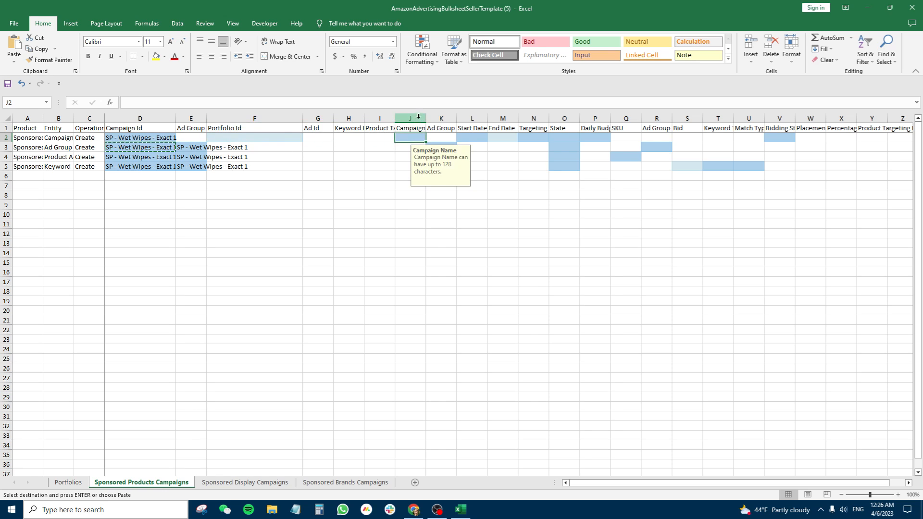
pyautogui.click(260, 138)
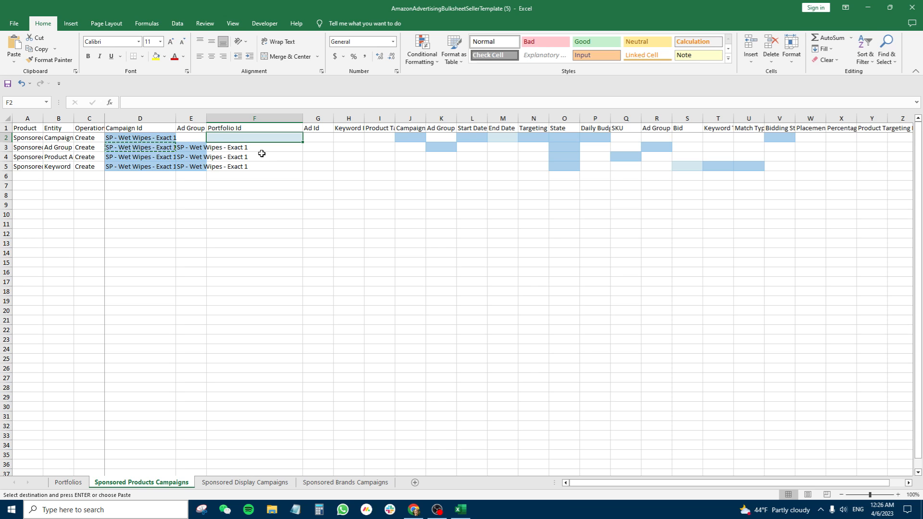
# Widen the Campaign Name column and copy "SP - Wet Wipes - Exact 1" from D2 into J2.
pyautogui.click(400, 136)
pyautogui.moveTo(425, 118); pyautogui.dragTo(473, 118)
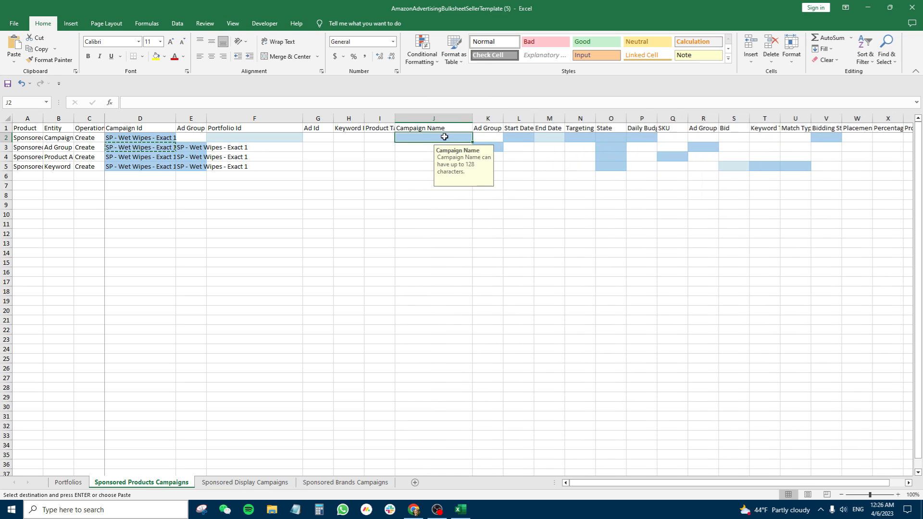
pyautogui.click(137, 138)
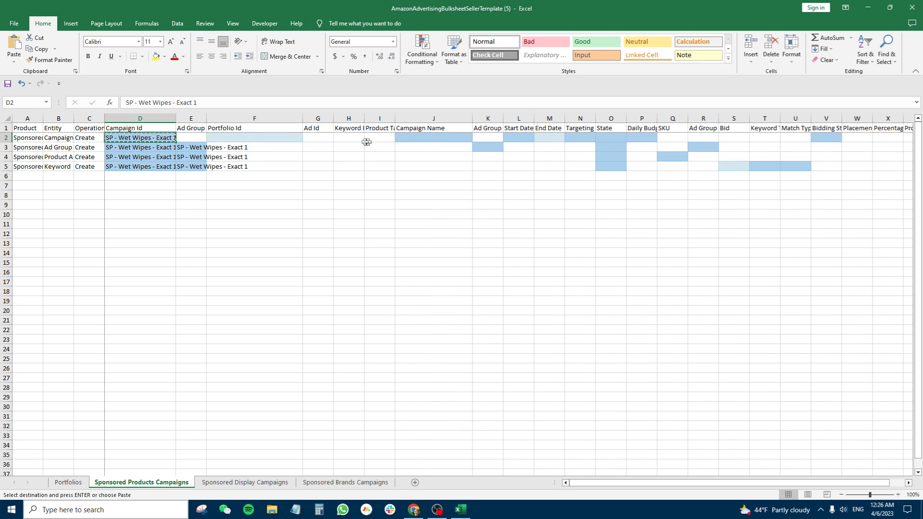
pyautogui.click(421, 139)
pyautogui.hotkey('ctrl', 'v')
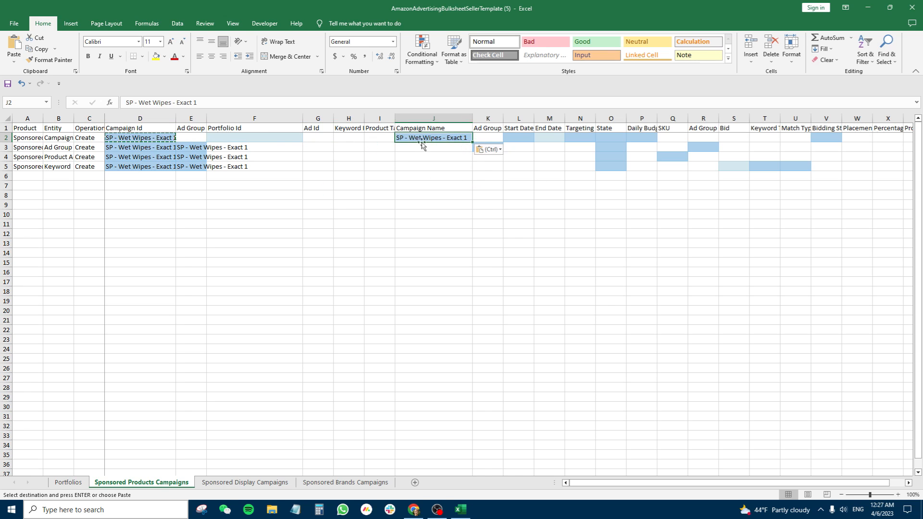
# Widen the Ad Group Name column and copy "SP - Wet Wipes - Exact 1" from J2 into K3.
pyautogui.press('Tab')
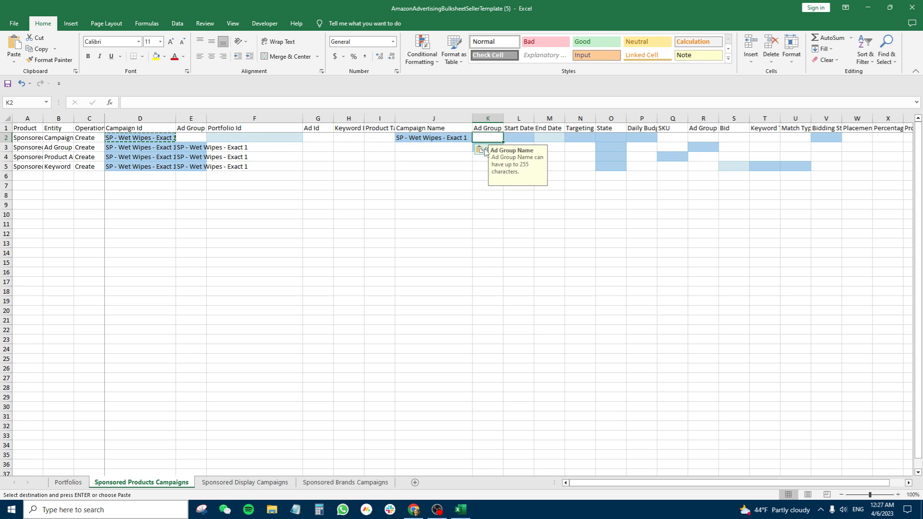
pyautogui.click(465, 148)
pyautogui.moveTo(510, 130); pyautogui.dragTo(552, 118)
pyautogui.click(460, 138)
pyautogui.hotkey('ctrl', 'c')
pyautogui.click(482, 148)
pyautogui.hotkey('ctrl', 'v')
# Widen the Start Date column to show its full header.
pyautogui.click(567, 138)
pyautogui.moveTo(582, 119); pyautogui.dragTo(637, 123)
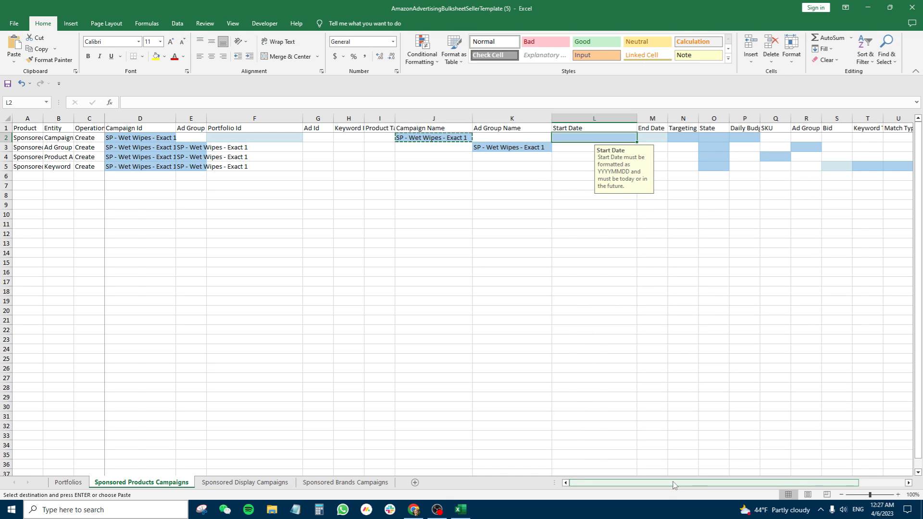
pyautogui.hscroll(2, 673, 484)
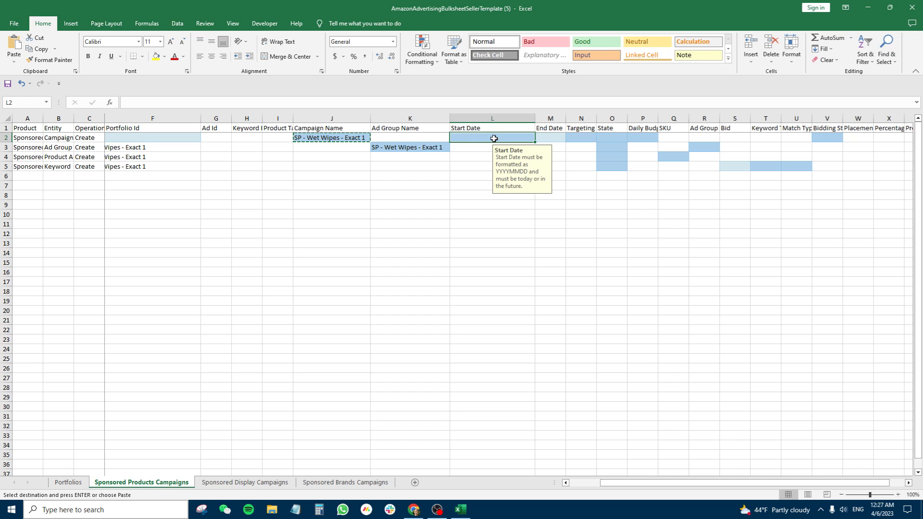
pyautogui.click(472, 186)
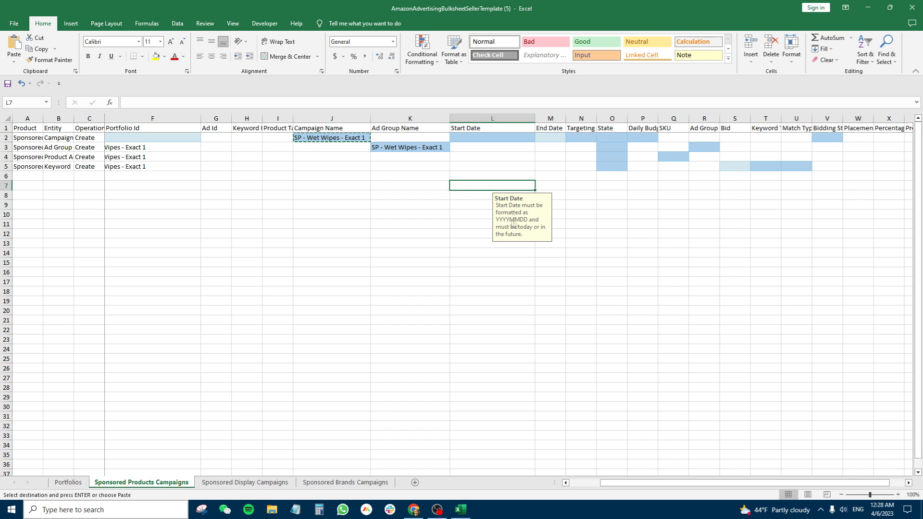
pyautogui.write('yyyymmdd')
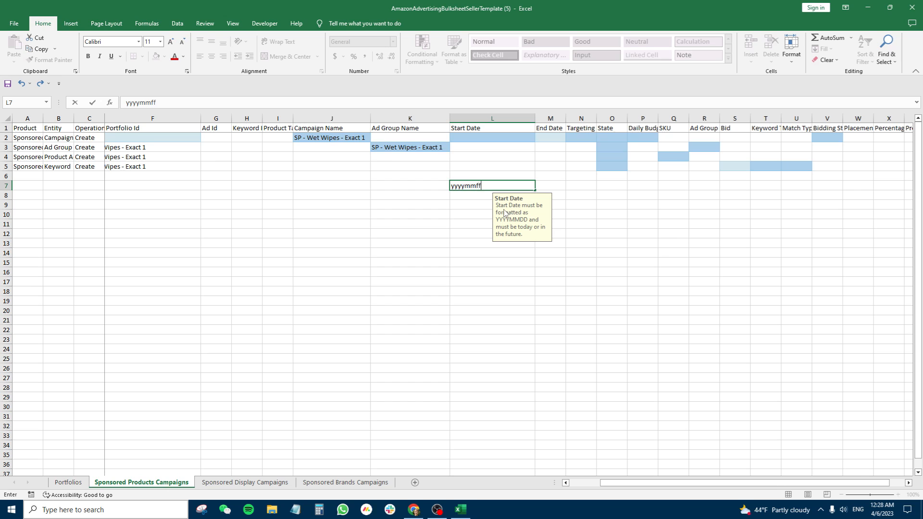
pyautogui.click(484, 139)
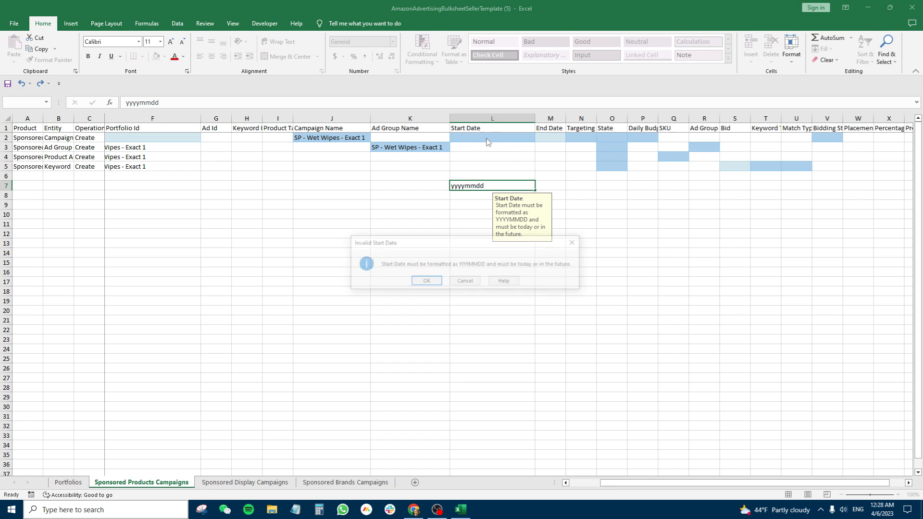
pyautogui.click(572, 240)
# Enter 20230604 as the campaign's start date in L2.
pyautogui.click(479, 137)
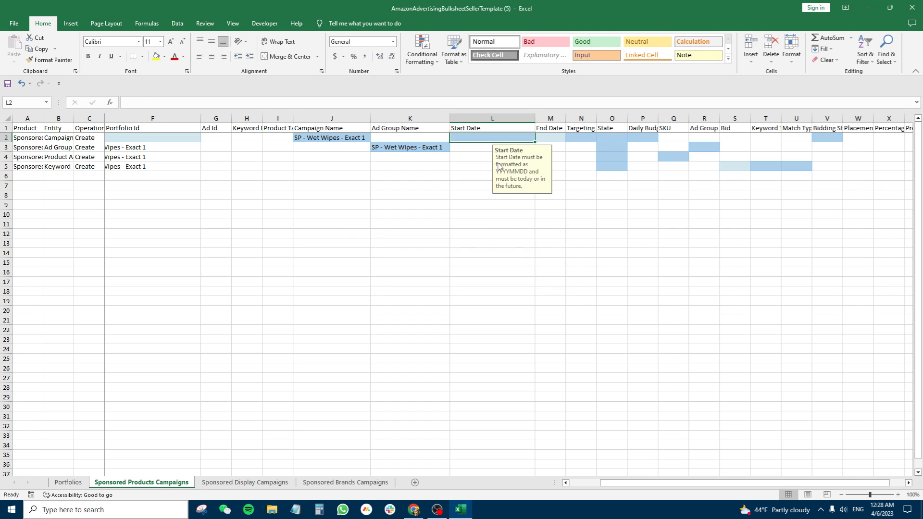
pyautogui.write('2023')
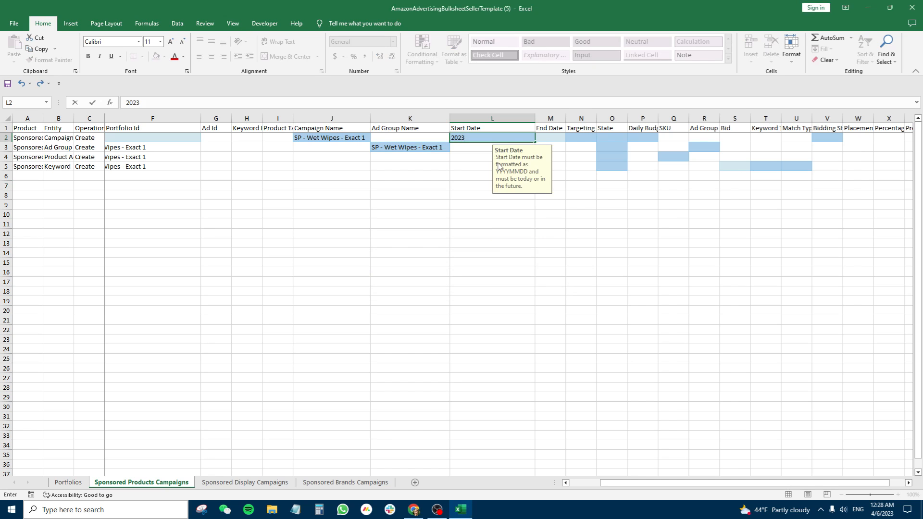
pyautogui.write('0604')
pyautogui.press('Return')
pyautogui.moveTo(520, 137); pyautogui.dragTo(542, 139)
pyautogui.click(541, 138)
pyautogui.click(534, 138)
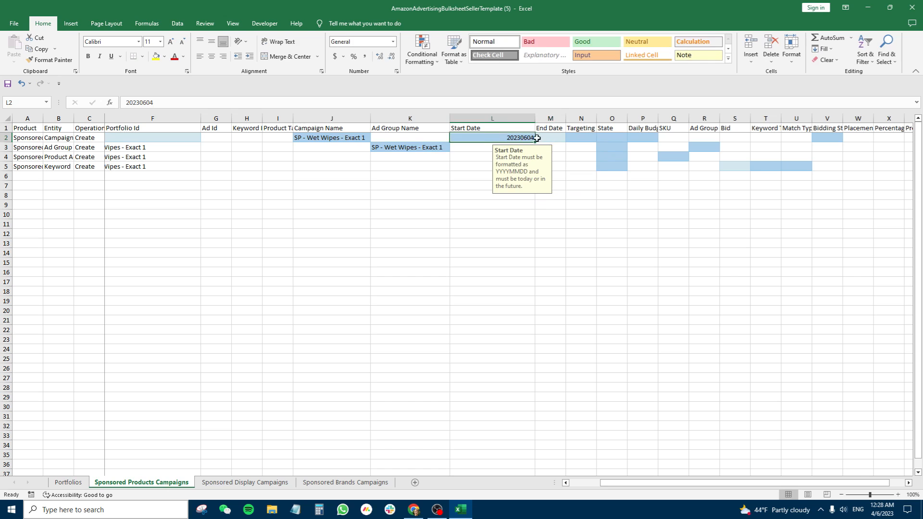
pyautogui.click(551, 136)
pyautogui.click(518, 139)
# Widen the Targeting Type column and set the campaign's targeting type in N2 to MANUAL.
pyautogui.click(581, 138)
pyautogui.moveTo(597, 119); pyautogui.dragTo(645, 118)
pyautogui.click(649, 138)
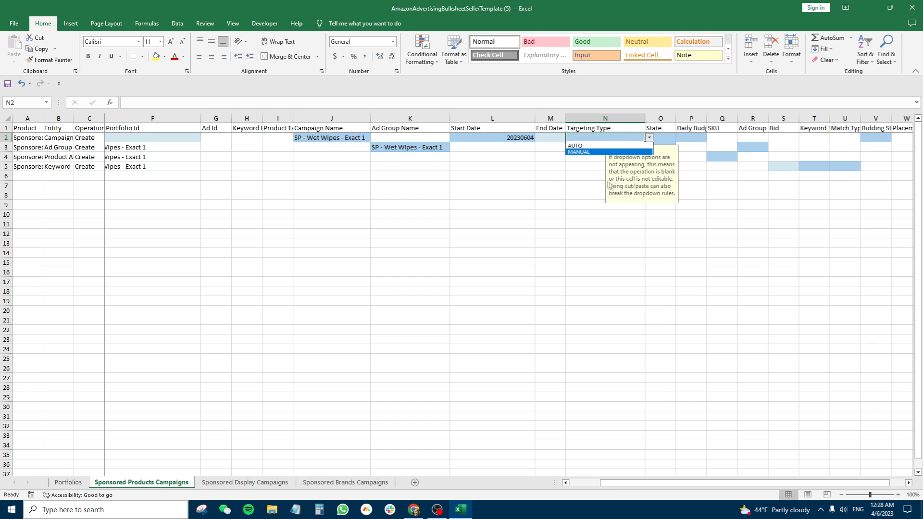
pyautogui.click(587, 150)
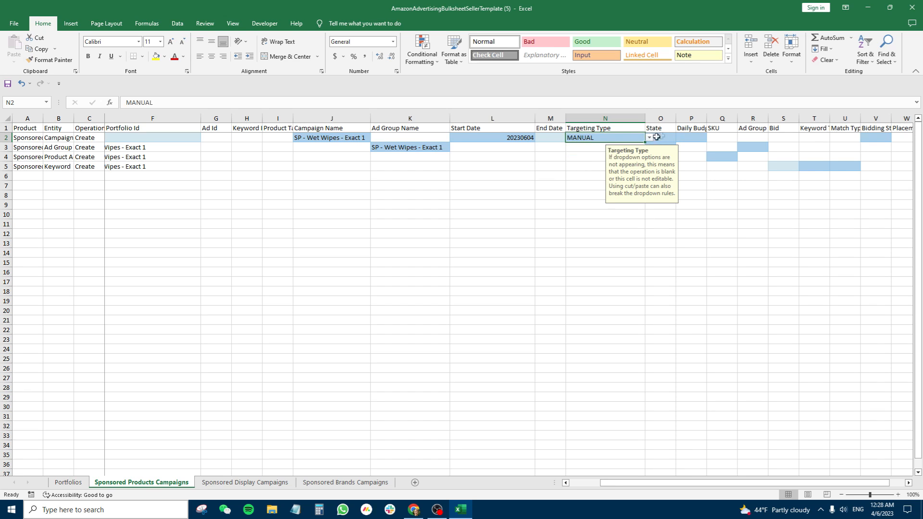
# Widen the State column, set O2 to enabled and copy it into O3:O5.
pyautogui.click(657, 138)
pyautogui.moveTo(676, 119); pyautogui.dragTo(664, 167)
pyautogui.click(663, 167)
pyautogui.click(697, 139)
pyautogui.moveTo(708, 119); pyautogui.dragTo(724, 119)
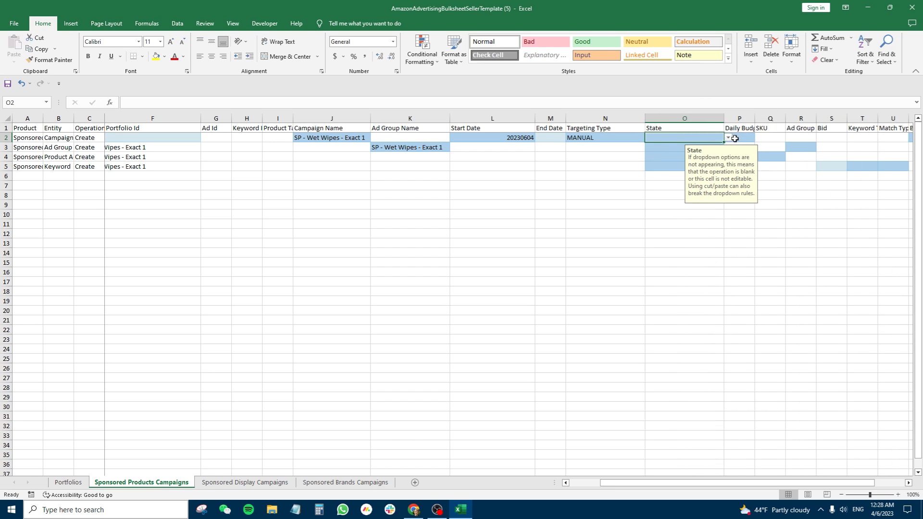
pyautogui.click(664, 146)
pyautogui.hotkey('ctrl', 'c')
pyautogui.moveTo(655, 146); pyautogui.dragTo(657, 164)
pyautogui.hotkey('ctrl', 'v')
# Review the state options offered for the campaign row and the states of the rows below it.
pyautogui.click(673, 145)
pyautogui.moveTo(712, 140); pyautogui.dragTo(714, 144)
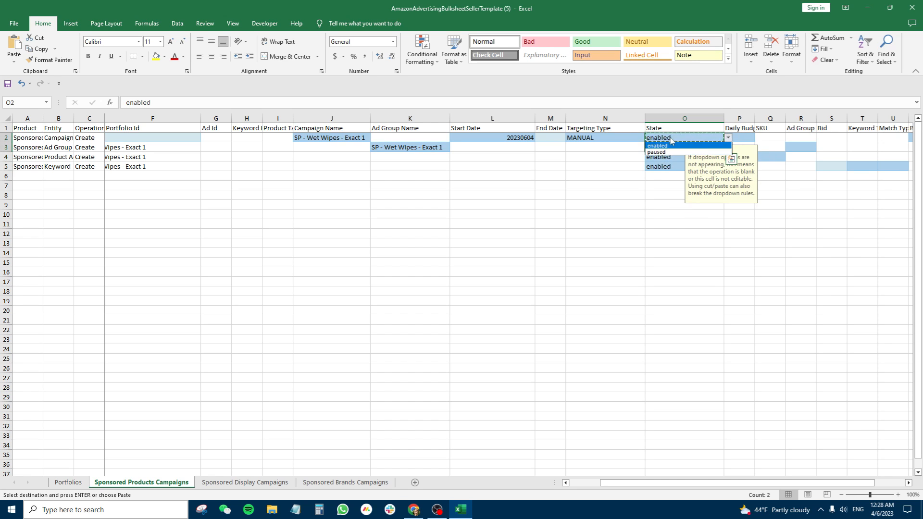
pyautogui.moveTo(671, 140); pyautogui.dragTo(666, 164)
pyautogui.click(665, 167)
pyautogui.click(666, 165)
pyautogui.click(758, 128)
pyautogui.click(720, 137)
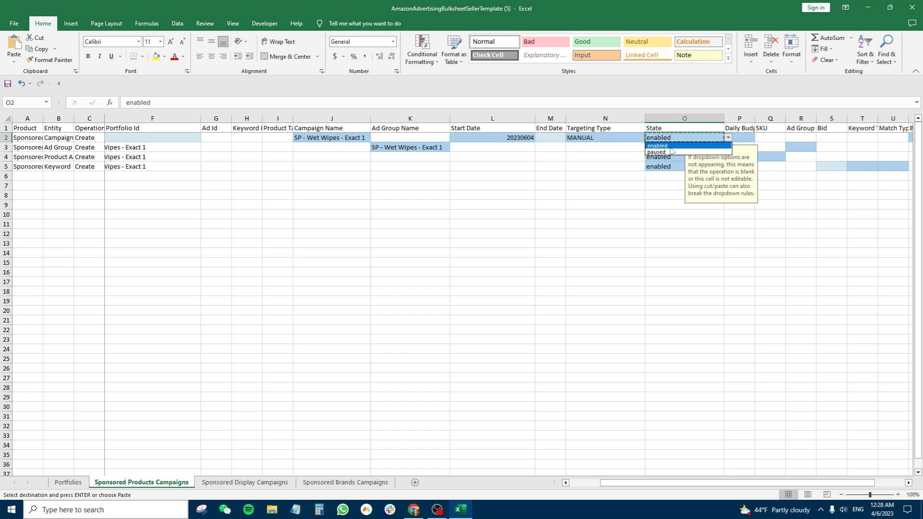
pyautogui.click(741, 135)
pyautogui.moveTo(691, 138); pyautogui.dragTo(673, 165)
pyautogui.click(673, 166)
pyautogui.click(685, 138)
# Set the campaign's daily budget in P2 to 20 and widen the State and Daily Budget columns.
pyautogui.moveTo(724, 118); pyautogui.dragTo(745, 119)
pyautogui.moveTo(625, 482); pyautogui.dragTo(671, 482)
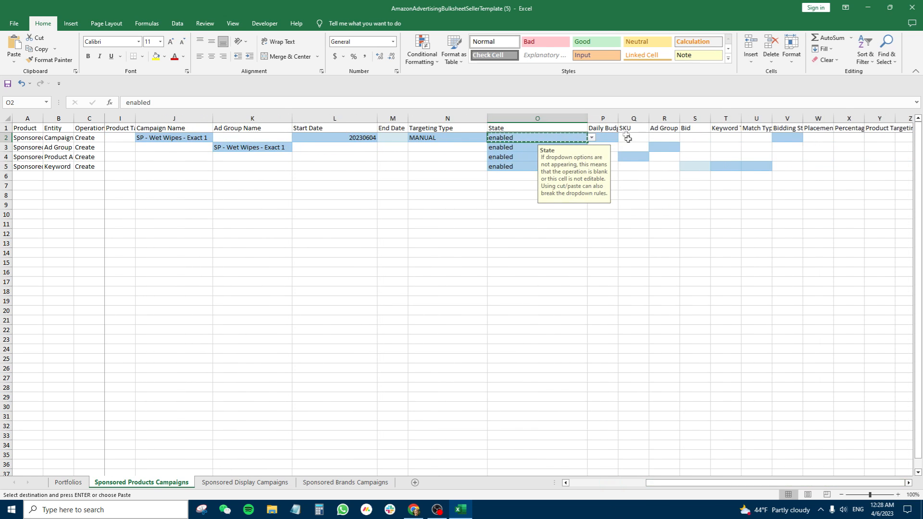
pyautogui.click(604, 138)
pyautogui.write('20')
pyautogui.click(521, 139)
pyautogui.moveTo(516, 150); pyautogui.dragTo(522, 166)
pyautogui.click(522, 166)
pyautogui.moveTo(618, 119); pyautogui.dragTo(670, 119)
pyautogui.click(635, 127)
pyautogui.click(637, 138)
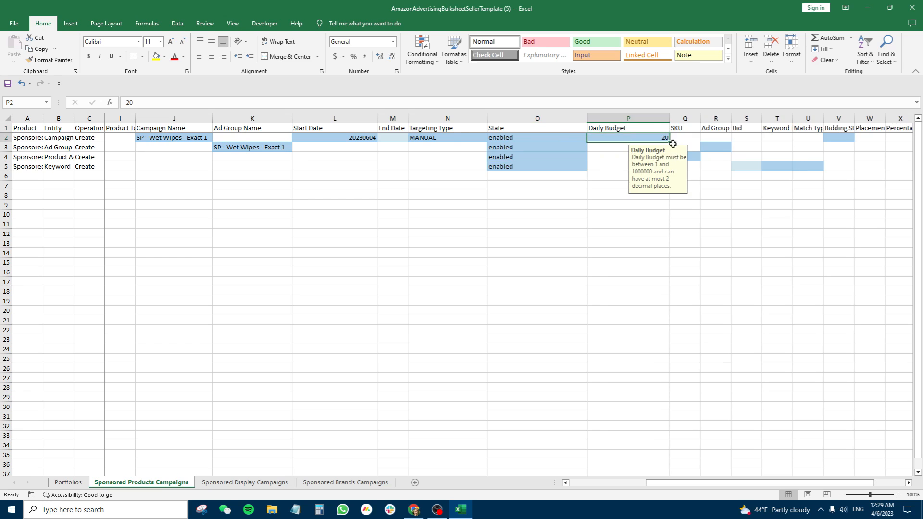
# Widen the SKU column and enter "BBQ Gloves" as the product ad's SKU in Q4.
pyautogui.click(687, 159)
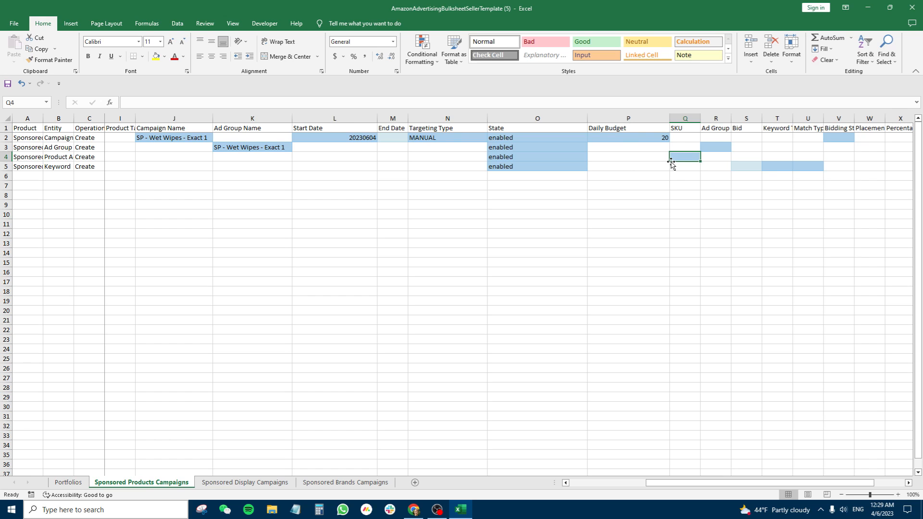
pyautogui.moveTo(701, 118); pyautogui.dragTo(693, 158)
pyautogui.click(693, 158)
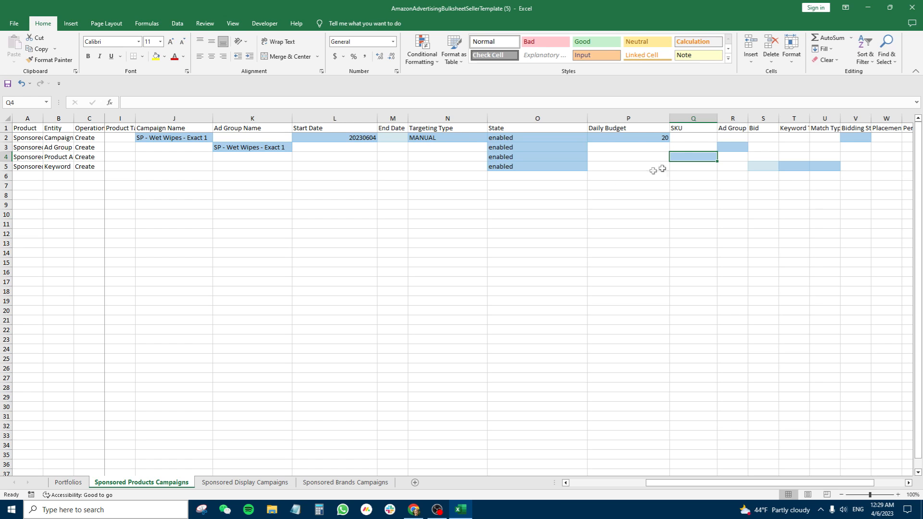
pyautogui.moveTo(691, 155); pyautogui.dragTo(694, 160)
pyautogui.click(694, 157)
pyautogui.click(693, 158)
pyautogui.write('B')
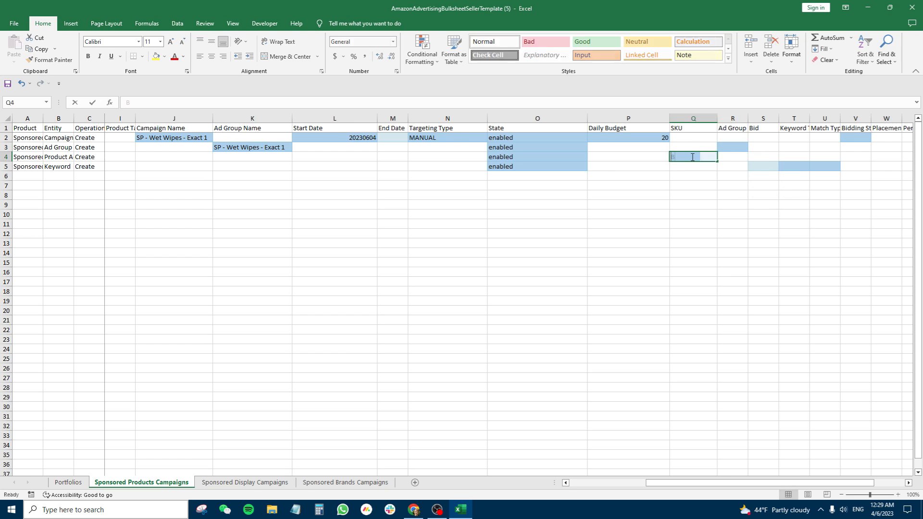
pyautogui.write('BQ Gloves')
pyautogui.press('Return')
# Widen the Ad Group Default Bid column to show its full header and set the ad group's default bid in R3 to 1.
pyautogui.moveTo(755, 156); pyautogui.dragTo(767, 113)
pyautogui.moveTo(689, 147); pyautogui.dragTo(689, 154)
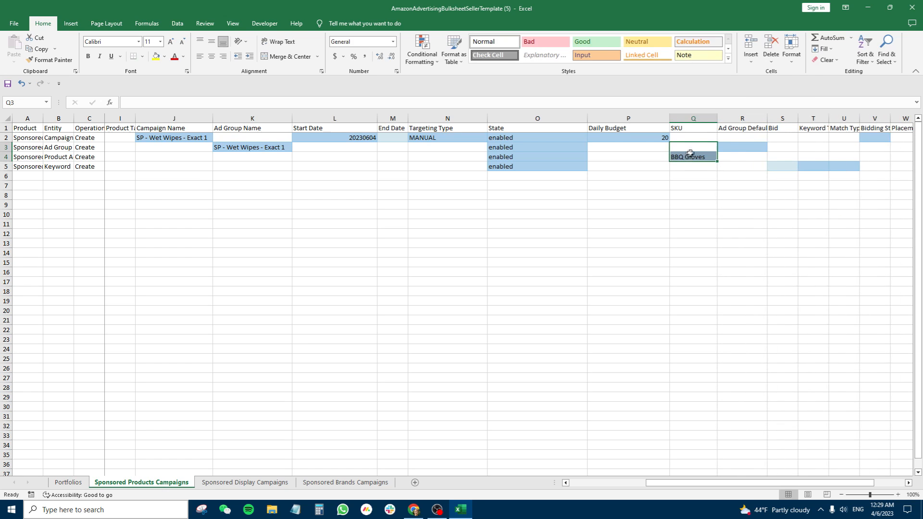
pyautogui.click(741, 144)
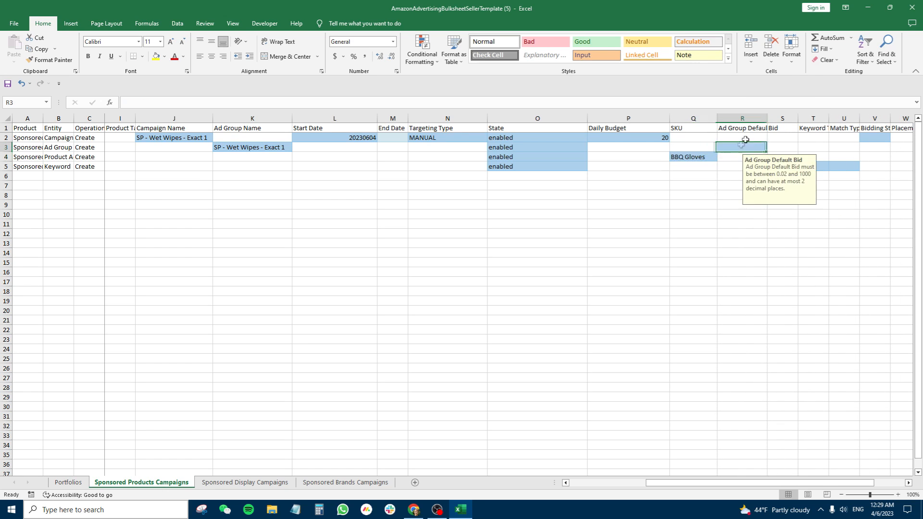
pyautogui.moveTo(767, 118); pyautogui.dragTo(807, 118)
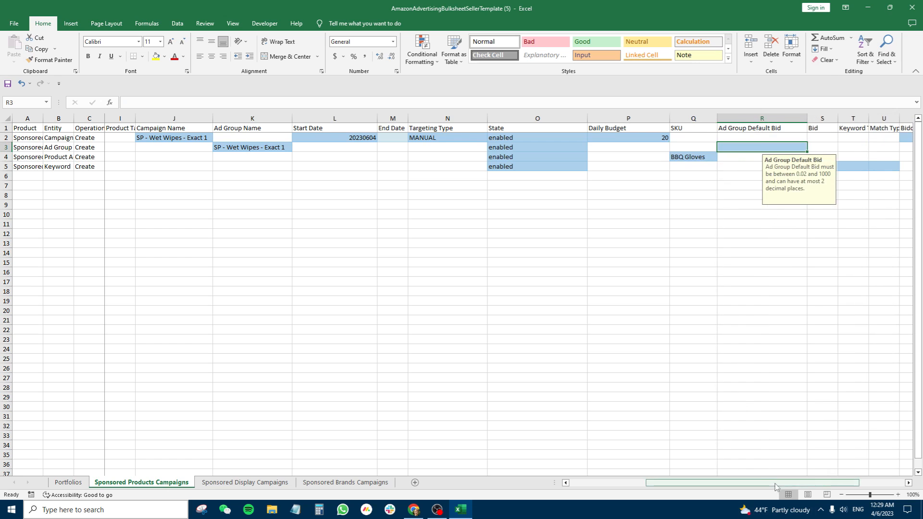
pyautogui.moveTo(776, 487); pyautogui.dragTo(811, 487)
pyautogui.write('1')
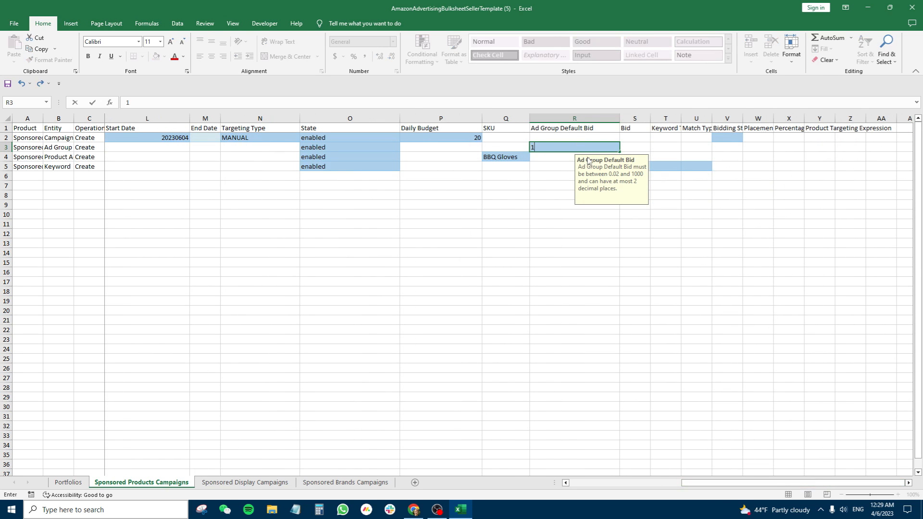
pyautogui.click(561, 160)
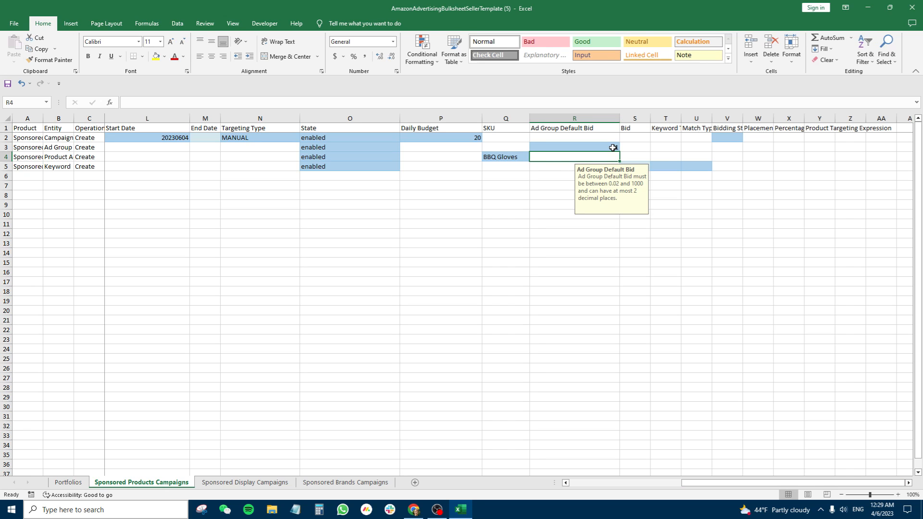
pyautogui.click(549, 177)
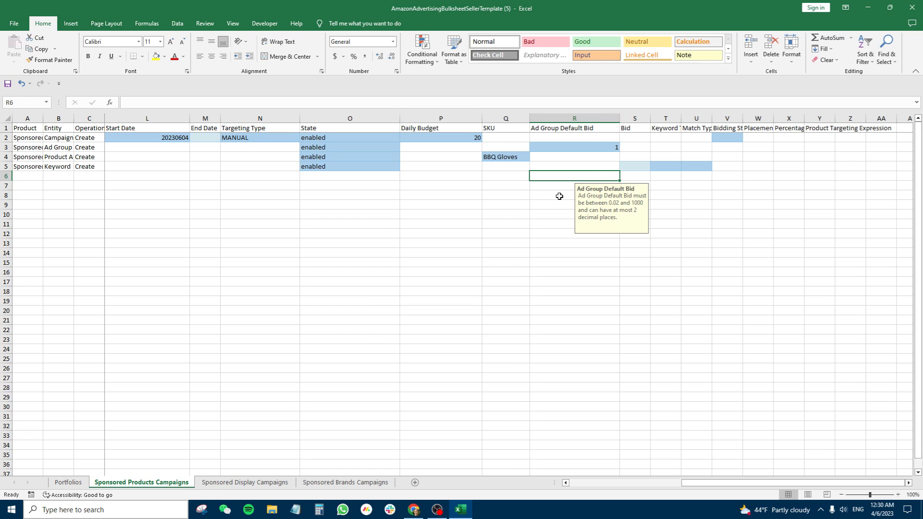
pyautogui.moveTo(620, 119); pyautogui.dragTo(621, 118)
pyautogui.click(582, 146)
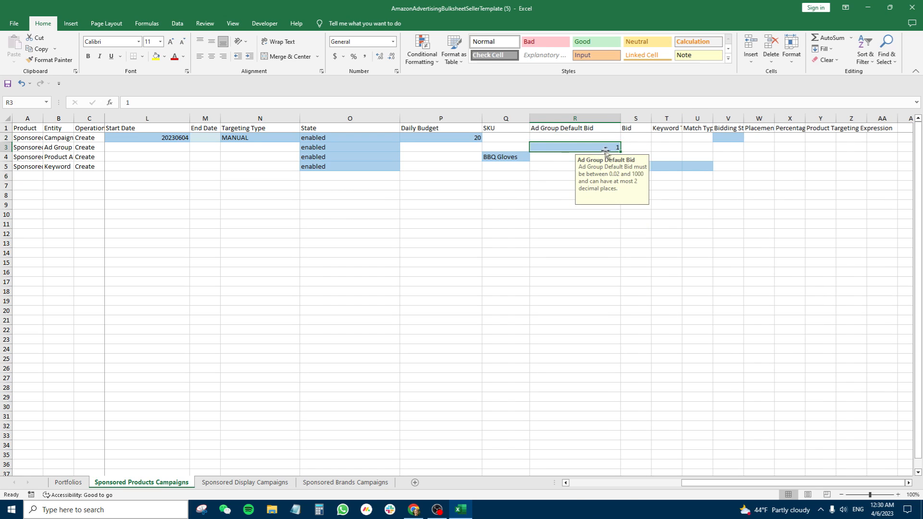
pyautogui.click(550, 167)
# Widen the Bid column and select the keyword row's match type cell, U5.
pyautogui.click(627, 166)
pyautogui.moveTo(651, 119); pyautogui.dragTo(714, 130)
pyautogui.click(713, 138)
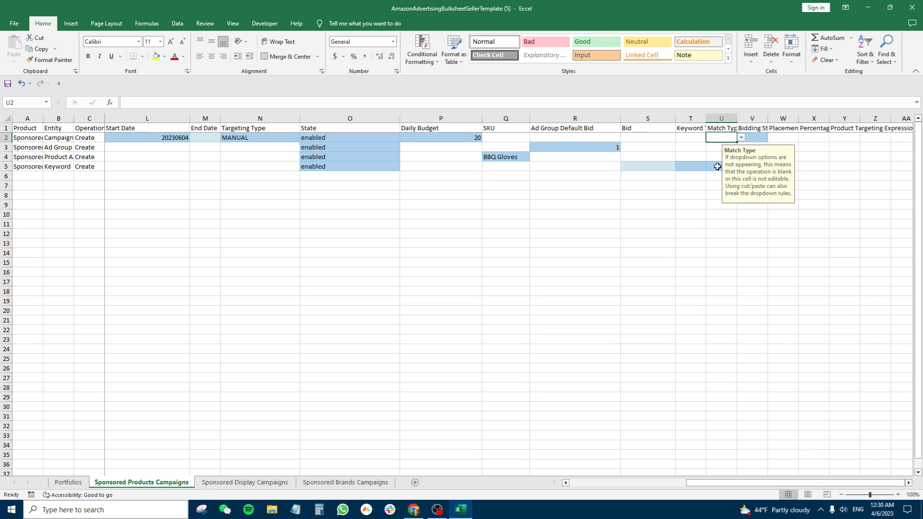
pyautogui.moveTo(632, 146); pyautogui.dragTo(726, 166)
pyautogui.click(726, 167)
pyautogui.click(647, 135)
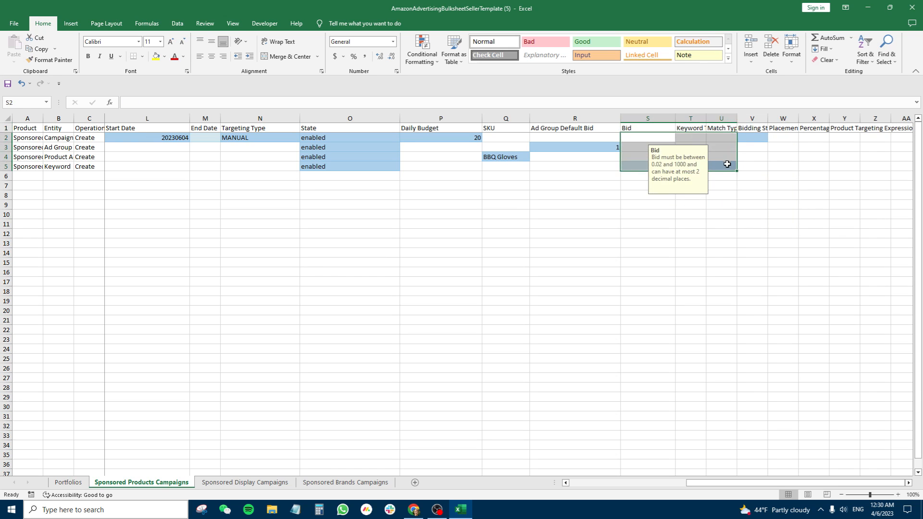
pyautogui.click(721, 166)
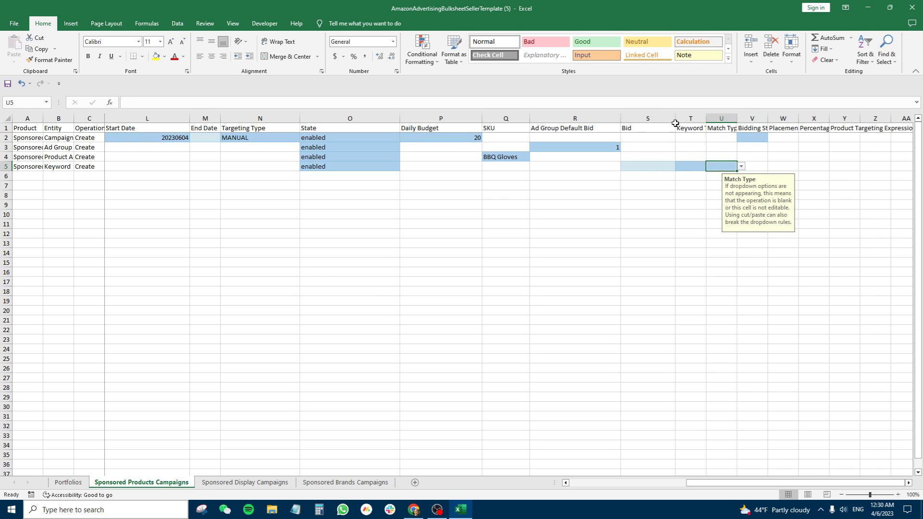
# Widen the Keyword Text column to show its full header.
pyautogui.click(672, 128)
pyautogui.click(688, 128)
pyautogui.moveTo(708, 119); pyautogui.dragTo(743, 118)
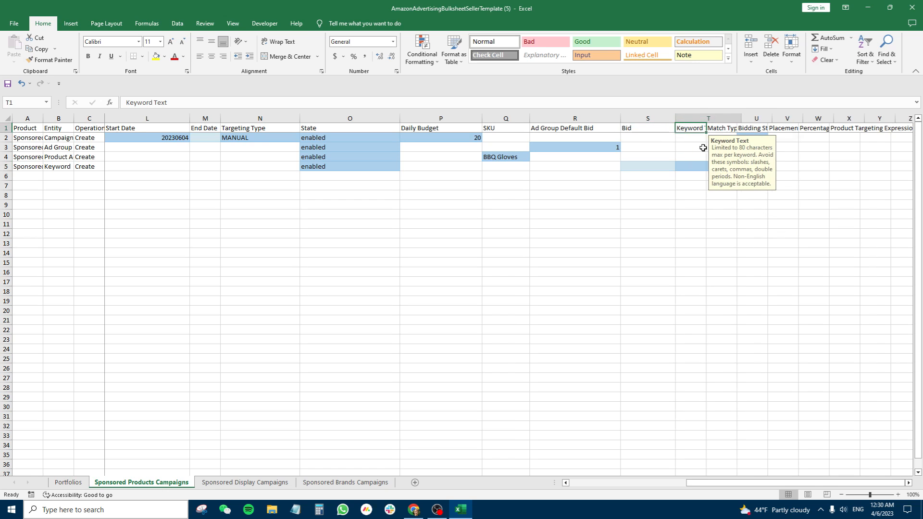
pyautogui.click(702, 137)
pyautogui.click(697, 166)
pyautogui.moveTo(698, 138); pyautogui.dragTo(709, 175)
pyautogui.click(701, 169)
pyautogui.click(704, 174)
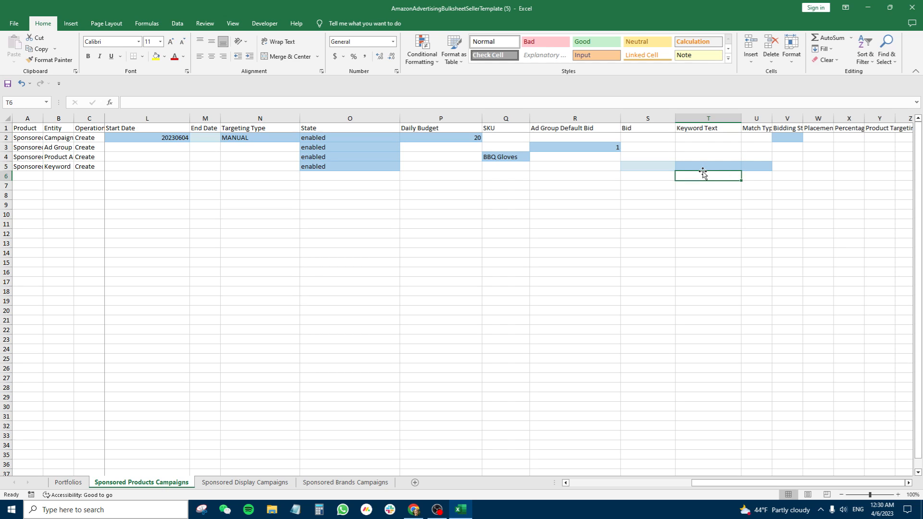
# Enter "bbq gloves" as the keyword text in T5, leaving T6 empty, and select the keyword's bid cell, S5.
pyautogui.click(697, 167)
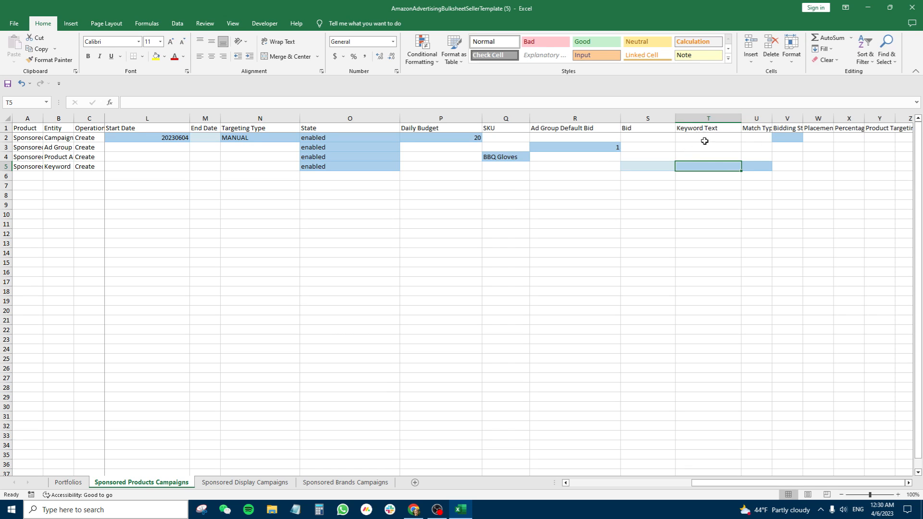
pyautogui.moveTo(702, 129); pyautogui.dragTo(701, 170)
pyautogui.click(705, 166)
pyautogui.write('bbq gloves')
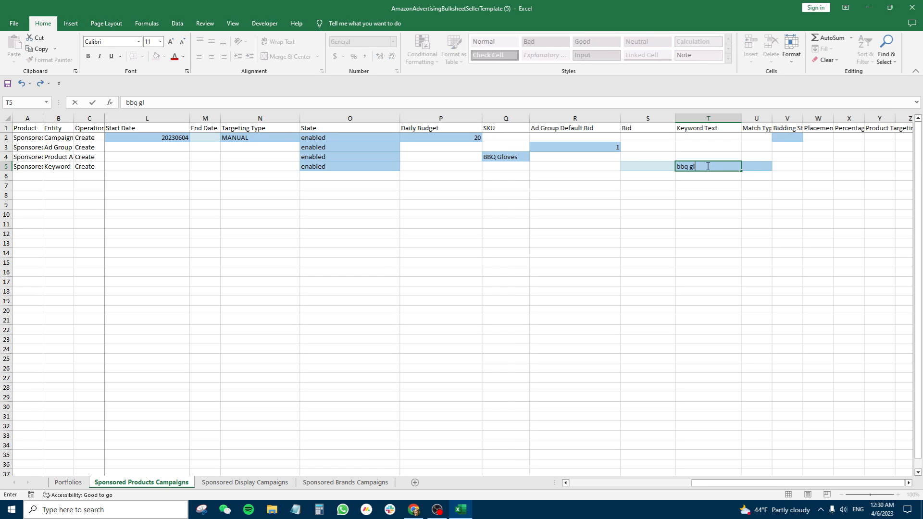
pyautogui.press('Return')
pyautogui.write('bb')
pyautogui.press('BackSpace')
pyautogui.press('BackSpace')
pyautogui.press('BackSpace')
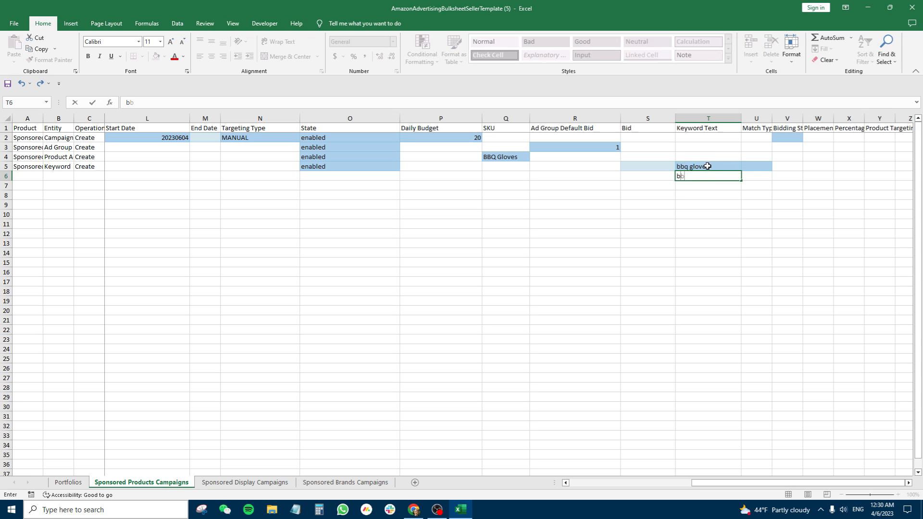
pyautogui.click(289, 177)
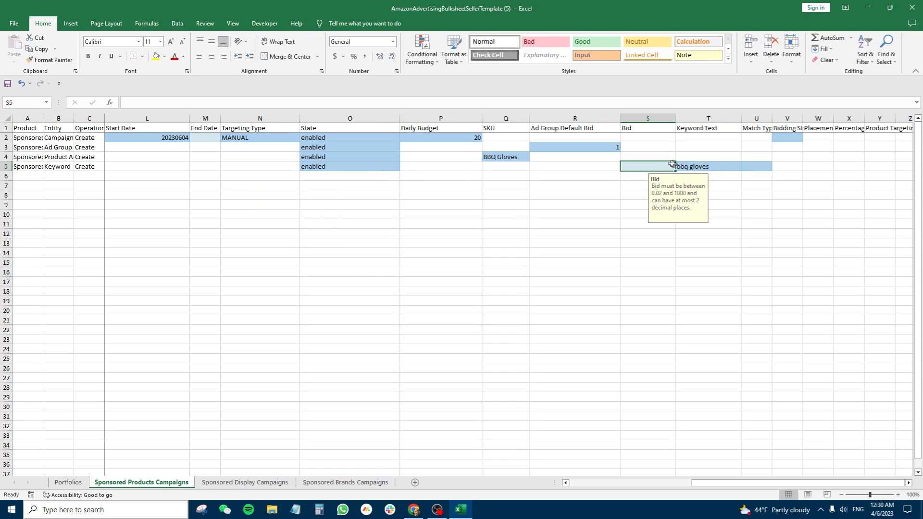
# Set the keyword's bid in S5 to 1.25.
pyautogui.write('1')
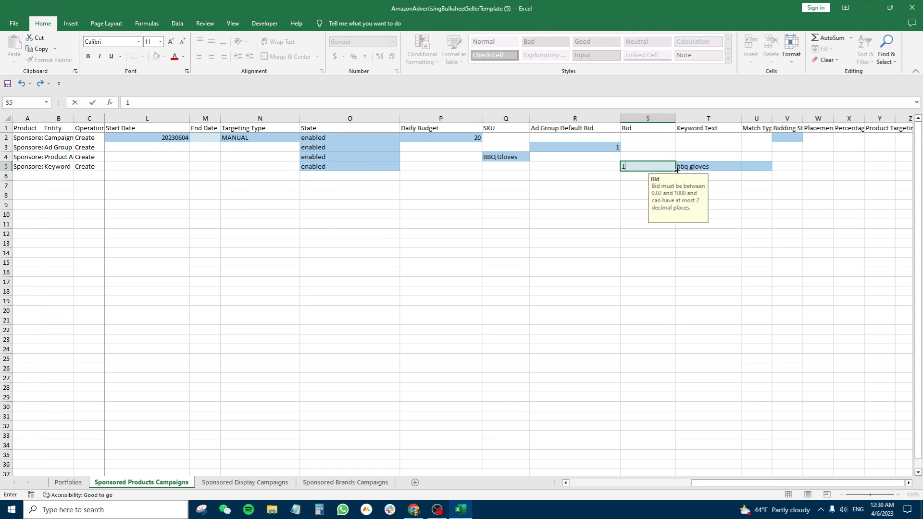
pyautogui.write('.2')
pyautogui.press('Return')
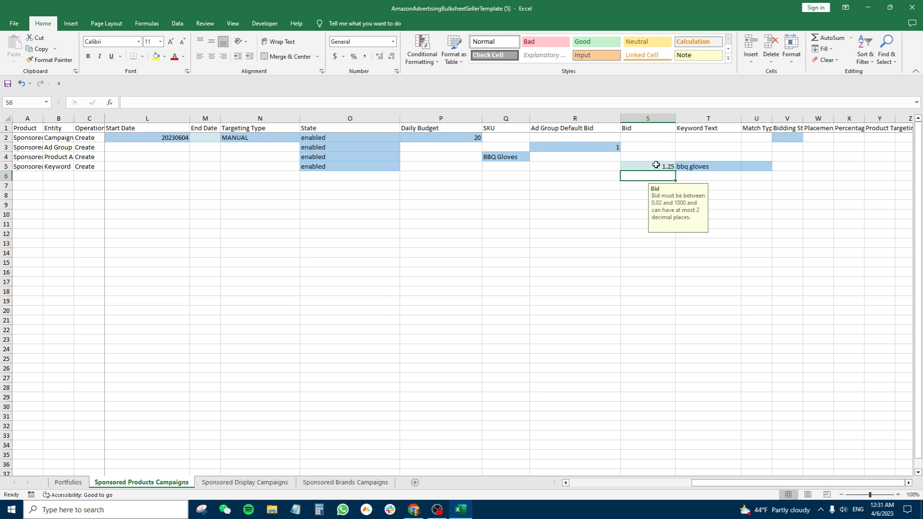
# Widen the Match Type column to show its full header and set the keyword's match type in U5 to exact.
pyautogui.click(708, 166)
pyautogui.click(756, 166)
pyautogui.moveTo(757, 128); pyautogui.dragTo(814, 118)
pyautogui.click(796, 166)
pyautogui.click(818, 166)
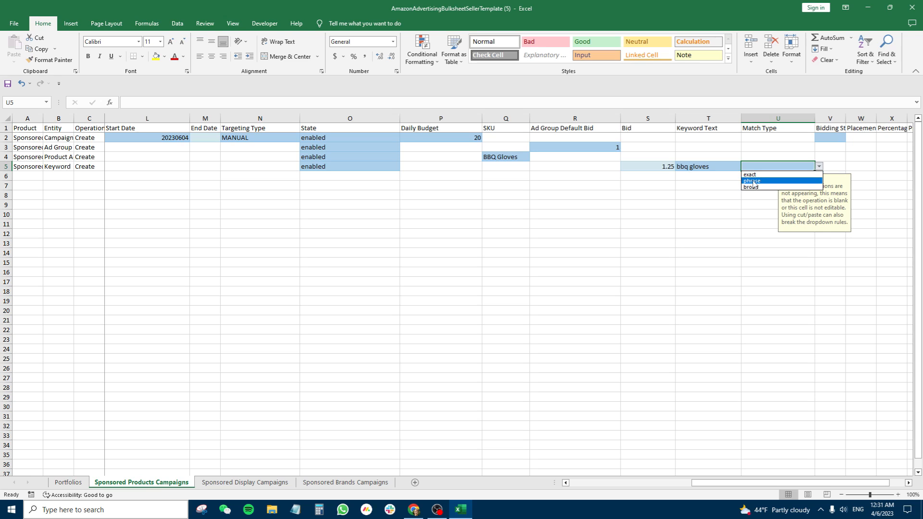
pyautogui.click(750, 174)
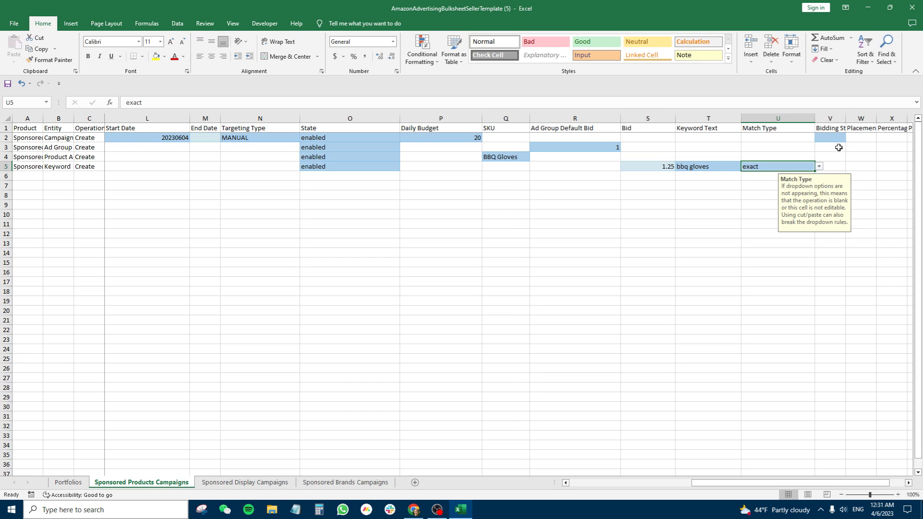
# Widen the Bidding Strategy column and set the campaign's bidding strategy in V2 to "Dynamic bids - down only".
pyautogui.click(830, 138)
pyautogui.moveTo(846, 119); pyautogui.dragTo(871, 119)
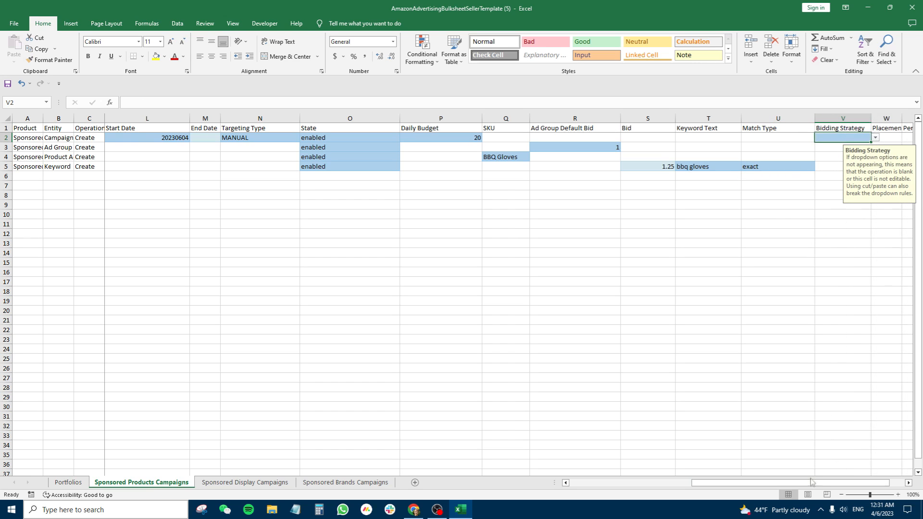
pyautogui.moveTo(811, 482); pyautogui.dragTo(882, 475)
pyautogui.click(790, 138)
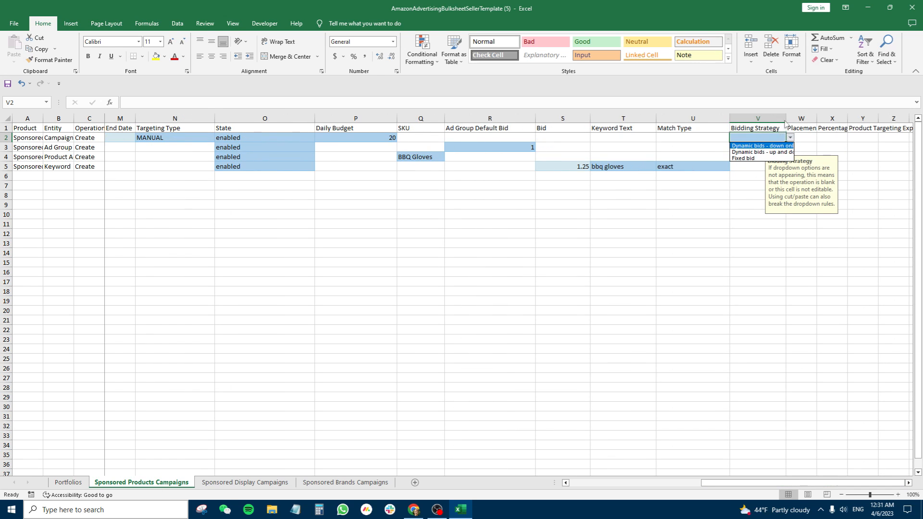
pyautogui.click(763, 153)
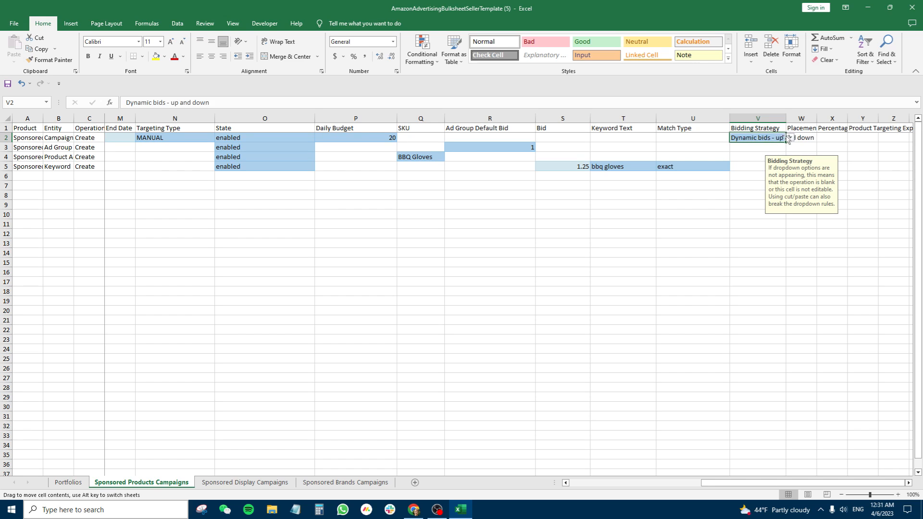
pyautogui.click(697, 224)
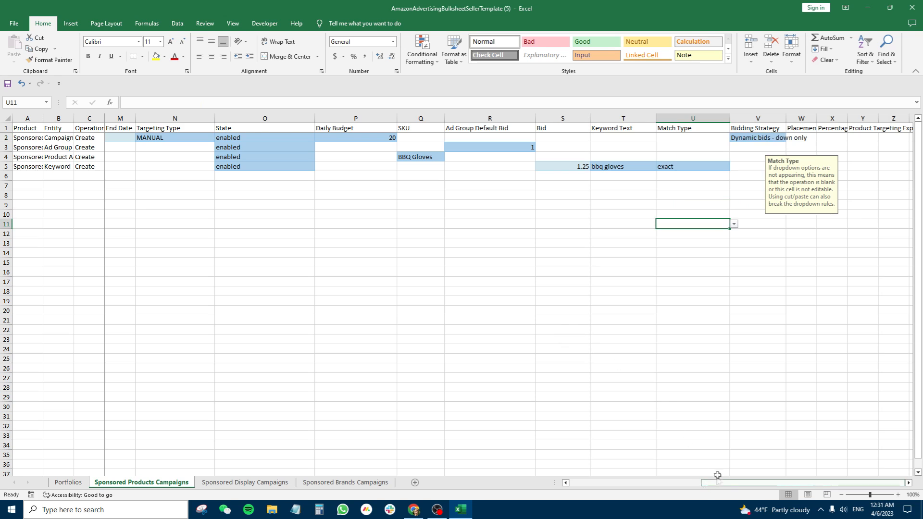
# Copy the whole keyword row 5 into rows 6 to 9 to make four more keyword entries.
pyautogui.moveTo(721, 483); pyautogui.dragTo(376, 426)
pyautogui.moveTo(629, 483); pyautogui.dragTo(645, 482)
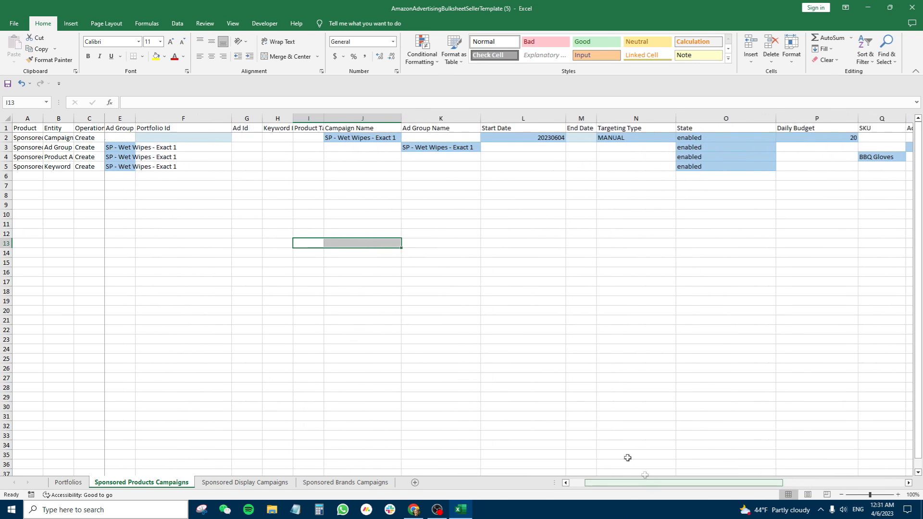
pyautogui.click(417, 309)
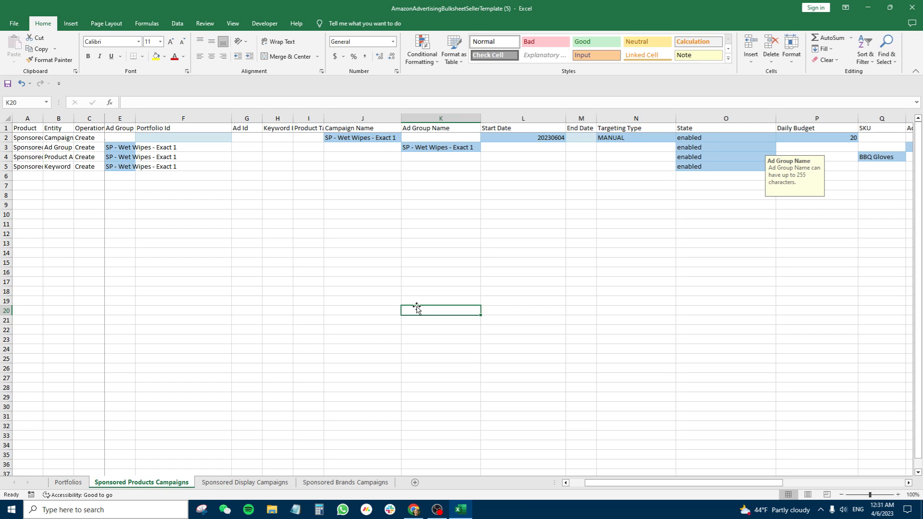
pyautogui.click(4, 165)
pyautogui.hotkey('ctrl', 'c')
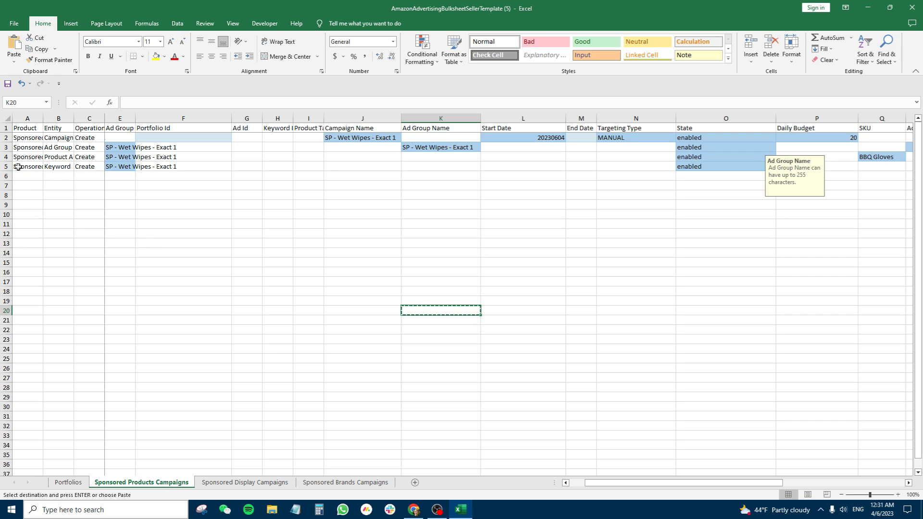
pyautogui.moveTo(2, 176); pyautogui.dragTo(2, 205)
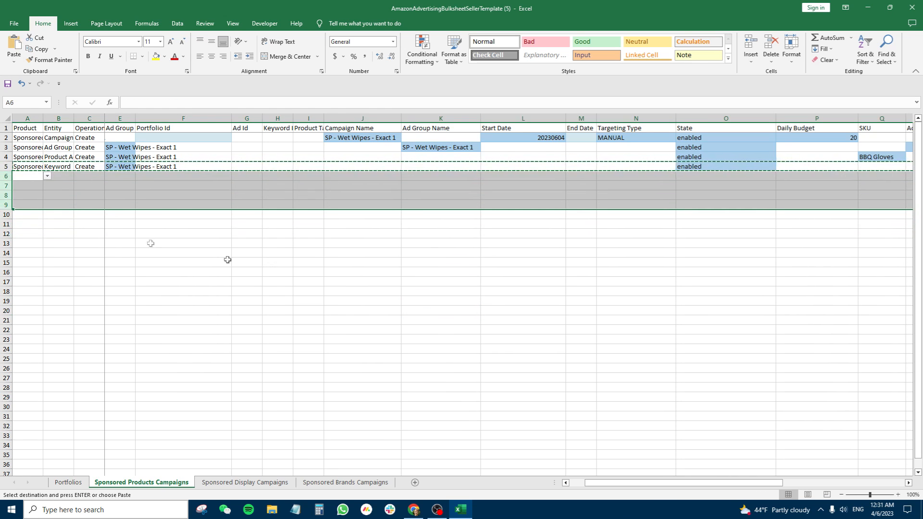
pyautogui.hotkey('ctrl', 'v')
pyautogui.moveTo(30, 178); pyautogui.dragTo(136, 206)
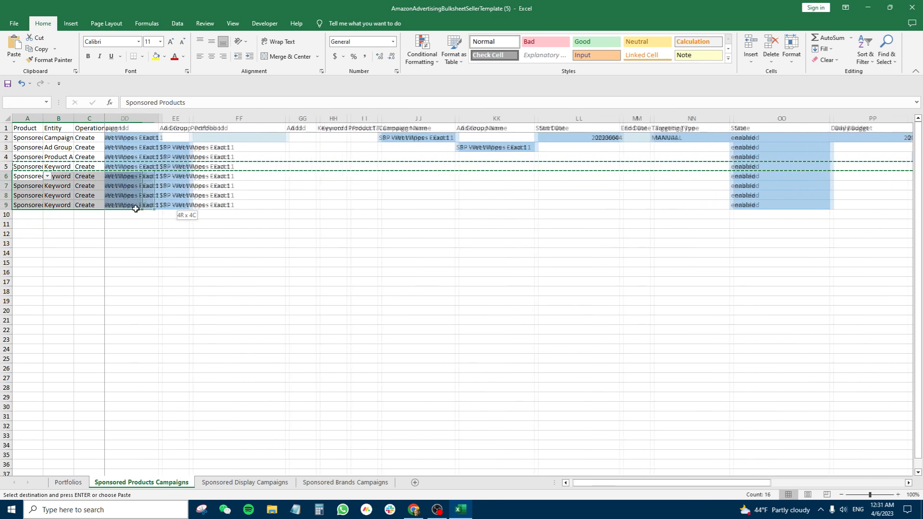
pyautogui.moveTo(647, 483); pyautogui.dragTo(780, 484)
pyautogui.moveTo(613, 168); pyautogui.dragTo(620, 202)
pyautogui.click(621, 203)
pyautogui.press('Escape')
# Change the keyword text in T6 to "bbq gloves red" and in T7 to "bbq gloves blue".
pyautogui.click(629, 212)
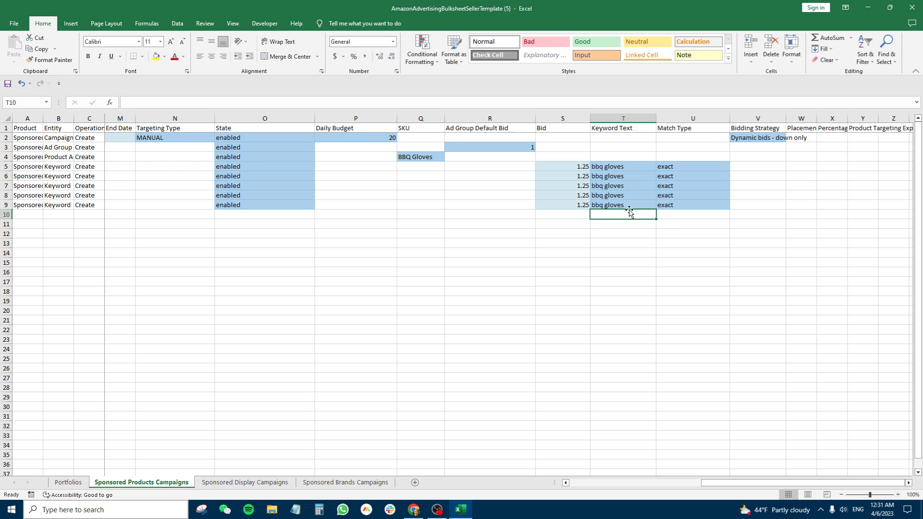
pyautogui.click(627, 176)
pyautogui.press('F2')
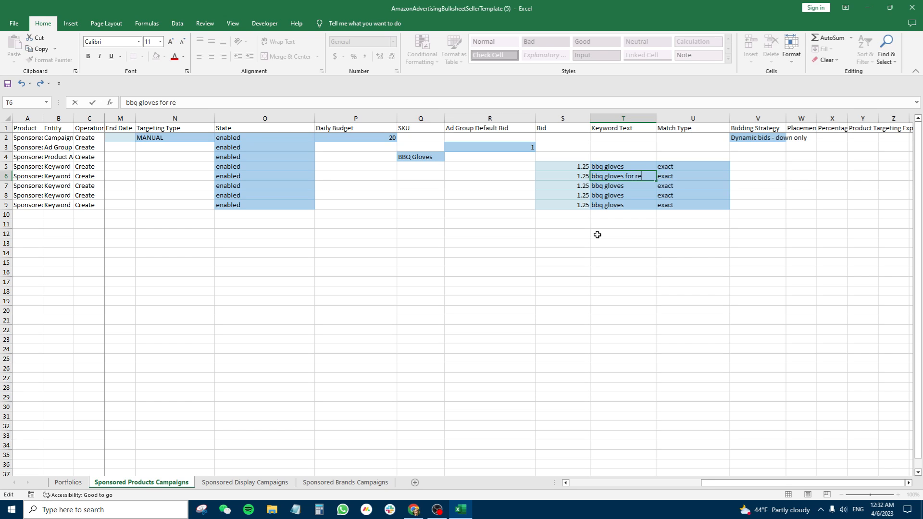
pyautogui.press('BackSpace')
pyautogui.press('BackSpace')
pyautogui.write('red')
pyautogui.press('Return')
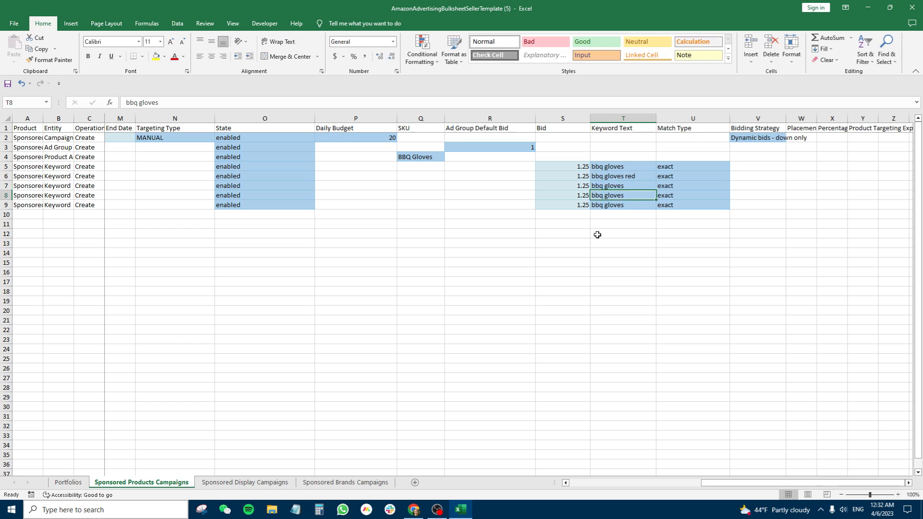
pyautogui.doubleClick(630, 186)
pyautogui.write('blue')
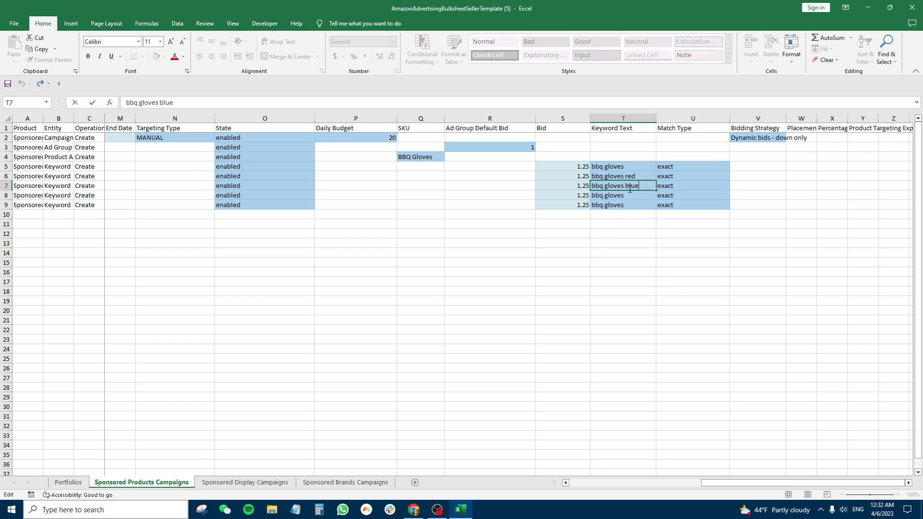
pyautogui.press('Return')
# Review the match types, bids and keyword texts of the keyword rows 5 to 9.
pyautogui.moveTo(679, 166); pyautogui.dragTo(682, 205)
pyautogui.moveTo(569, 167); pyautogui.dragTo(615, 205)
pyautogui.moveTo(620, 166); pyautogui.dragTo(626, 202)
pyautogui.click(623, 203)
pyautogui.moveTo(628, 158); pyautogui.dragTo(624, 212)
pyautogui.click(624, 211)
pyautogui.moveTo(621, 168); pyautogui.dragTo(619, 212)
pyautogui.click(621, 215)
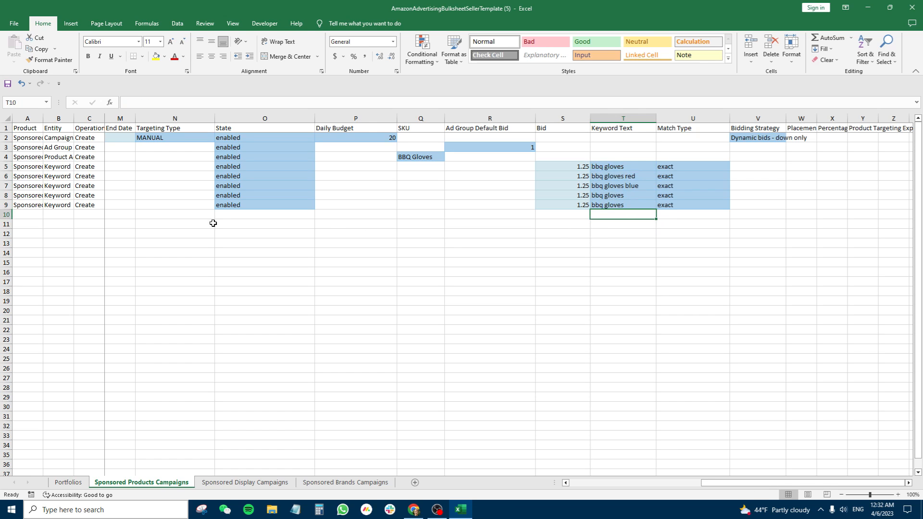
# Start a new entry in row 10 by setting its product in A10 to Sponsored Products.
pyautogui.click(6, 215)
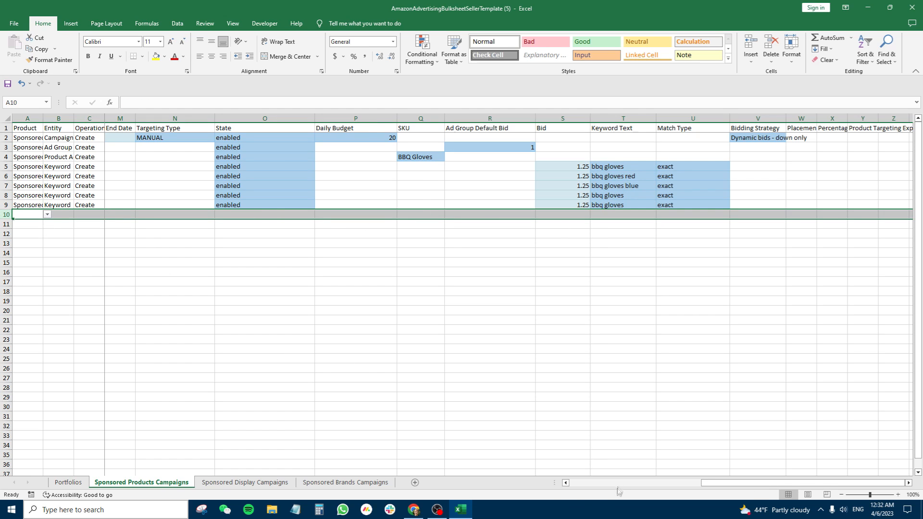
pyautogui.moveTo(720, 483); pyautogui.dragTo(587, 483)
pyautogui.click(47, 215)
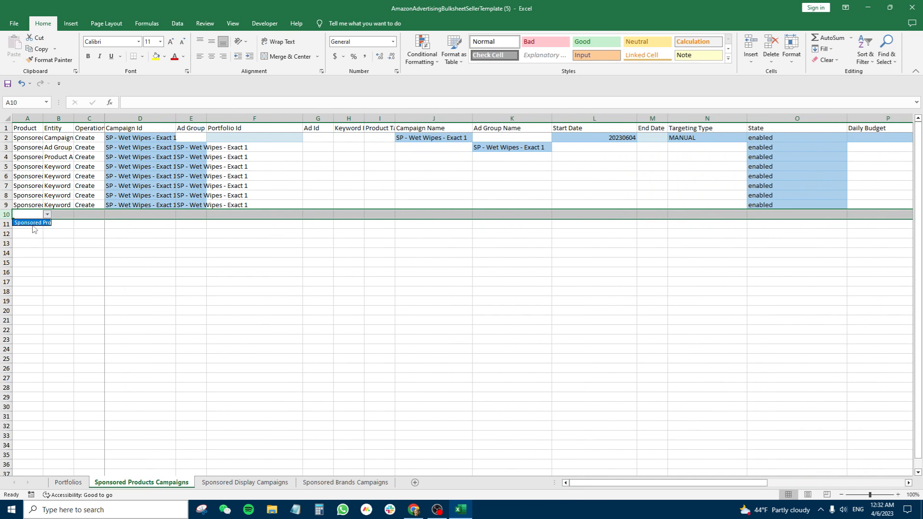
pyautogui.click(35, 224)
pyautogui.click(71, 244)
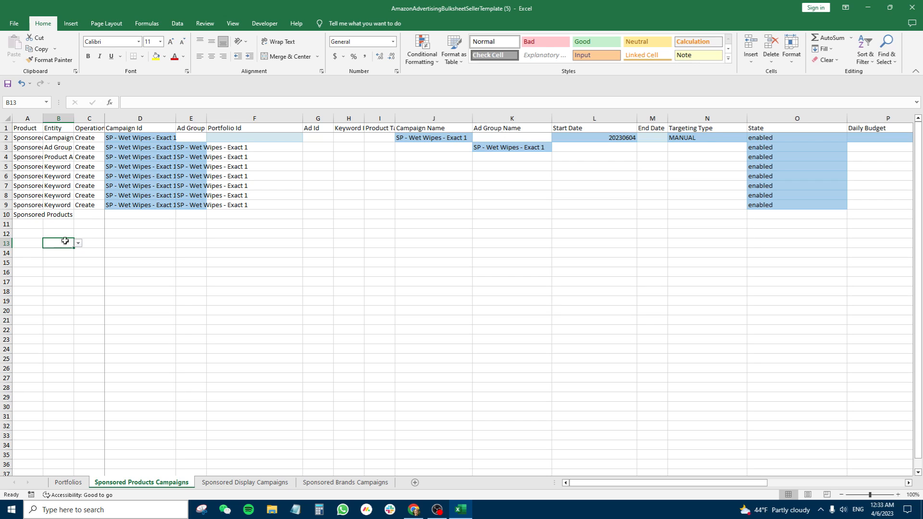
# Set the operation of the new entry in C10 to Create.
pyautogui.click(87, 217)
pyautogui.click(109, 214)
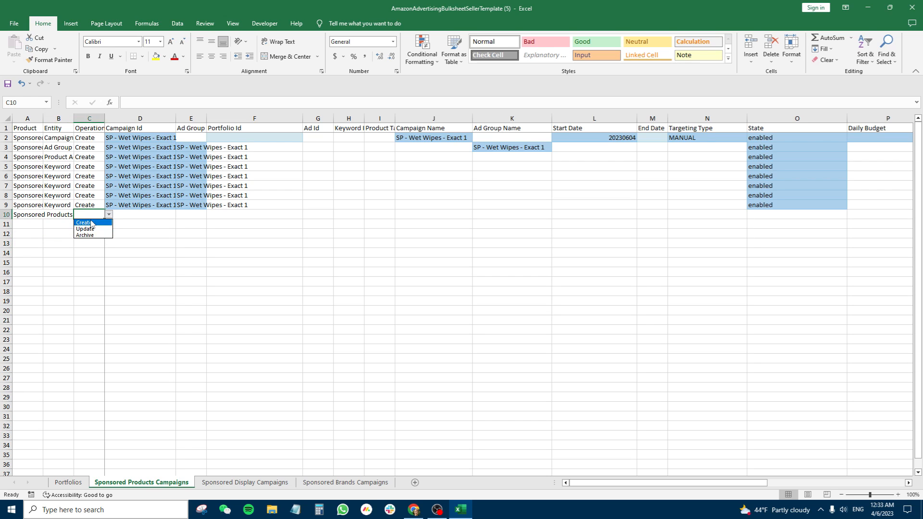
pyautogui.click(70, 221)
pyautogui.click(71, 224)
pyautogui.moveTo(93, 225)
pyautogui.mouseDown()
pyautogui.moveTo(13, 224)
pyautogui.moveTo(79, 224)
pyautogui.mouseUp()
pyautogui.click(86, 214)
pyautogui.click(109, 214)
pyautogui.click(90, 223)
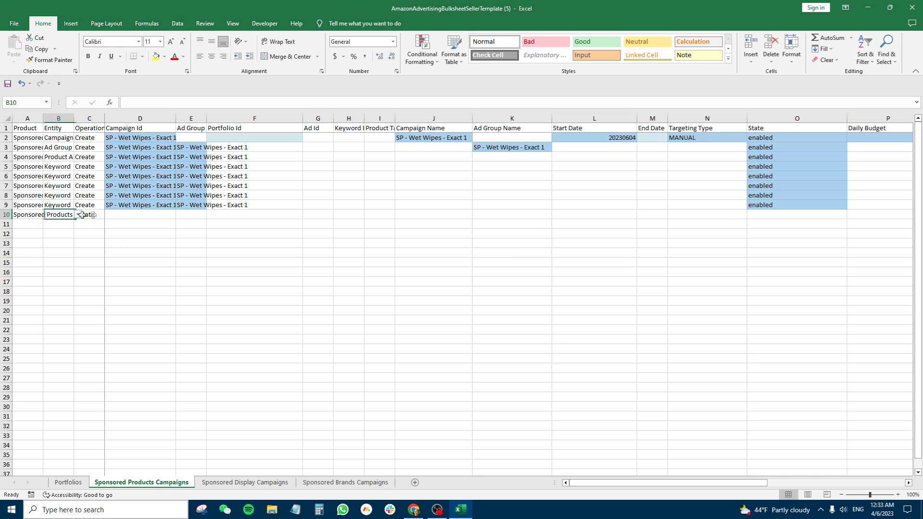
# Set the entity of the new entry in B10 to Bidding Adjustment.
pyautogui.click(53, 214)
pyautogui.click(78, 214)
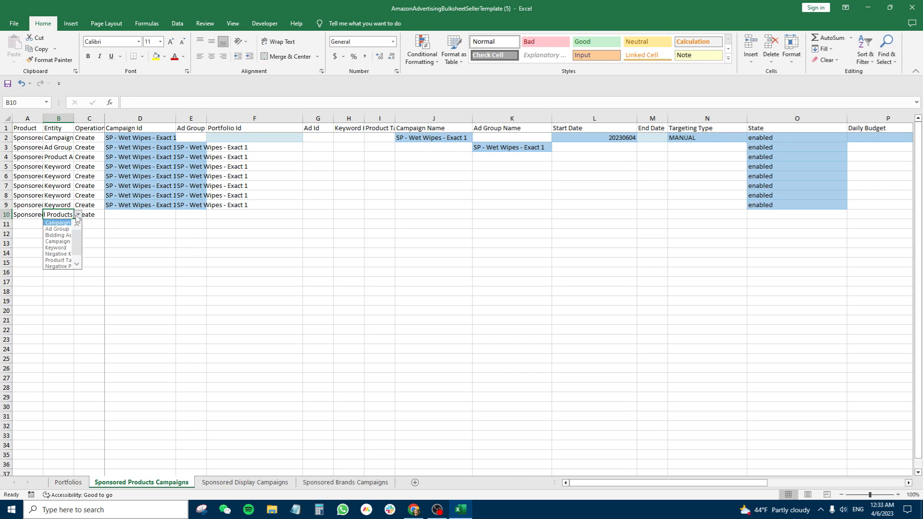
pyautogui.scroll(-1, 72, 243)
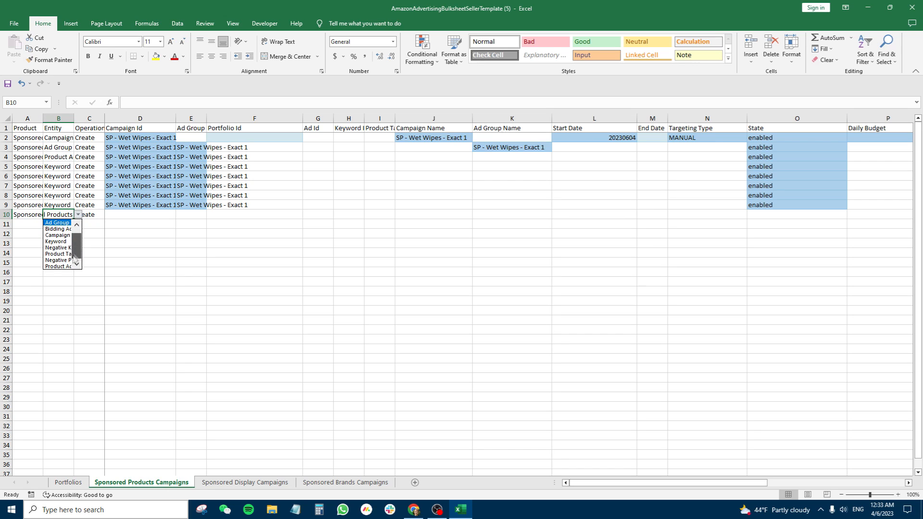
pyautogui.click(65, 230)
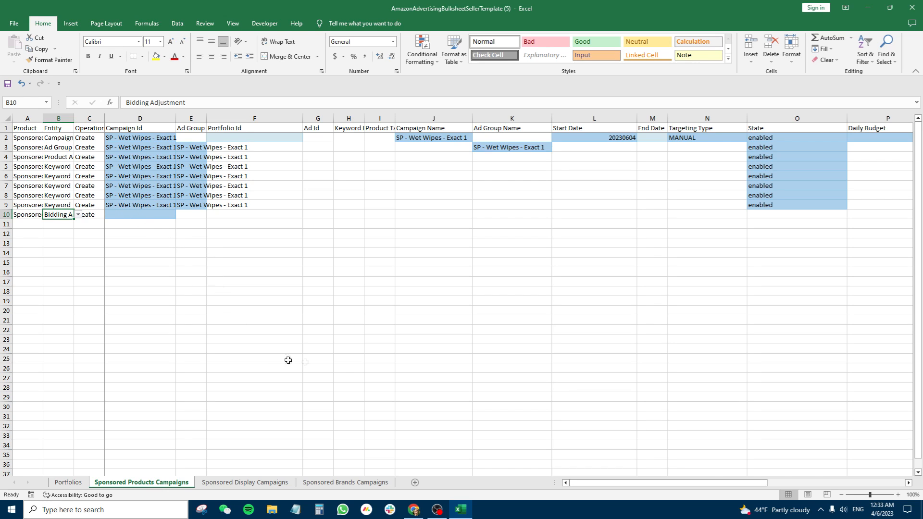
# Copy the campaign ID "SP - Wet Wipes - Exact 1" from D9 into D10 for the bidding adjustment row.
pyautogui.click(111, 215)
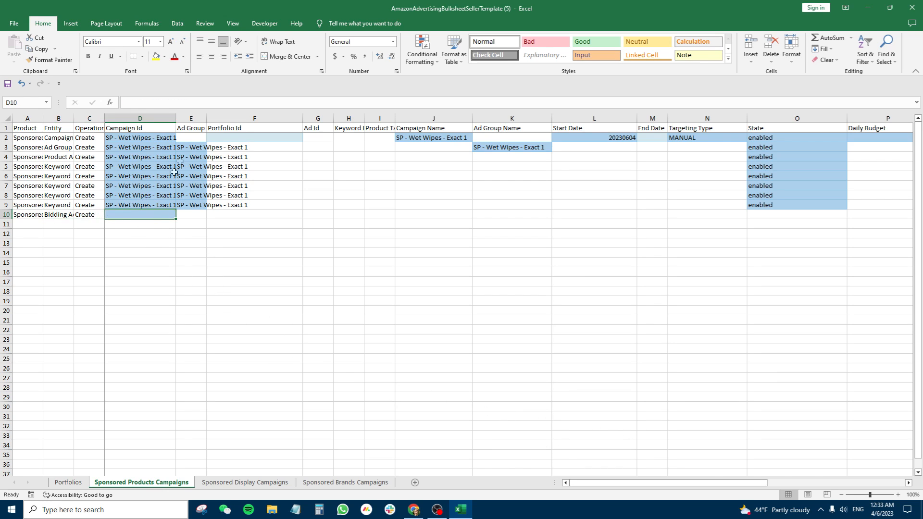
pyautogui.click(119, 202)
pyautogui.hotkey('ctrl', 'c')
pyautogui.click(145, 212)
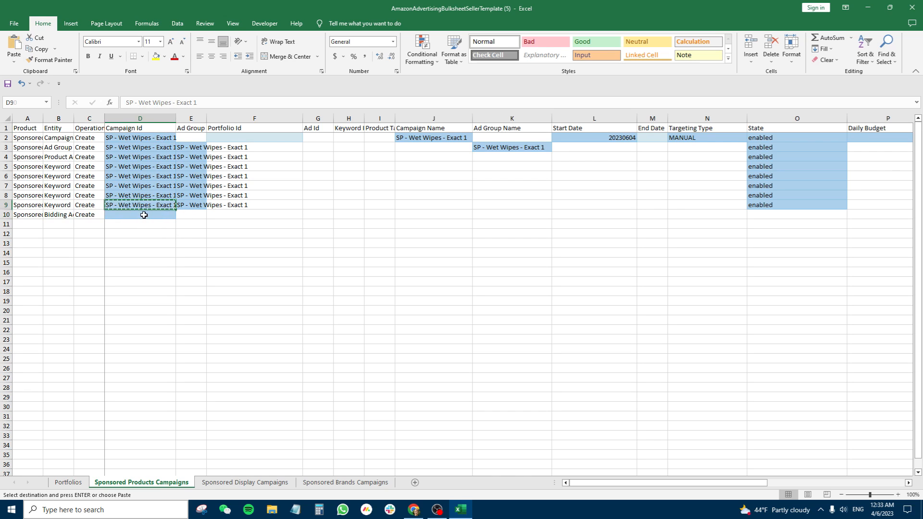
pyautogui.hotkey('ctrl', 'v')
pyautogui.click(268, 218)
pyautogui.moveTo(268, 219); pyautogui.dragTo(432, 219)
pyautogui.click(432, 219)
pyautogui.moveTo(149, 216); pyautogui.dragTo(231, 216)
pyautogui.click(235, 217)
pyautogui.click(241, 218)
pyautogui.moveTo(157, 215); pyautogui.dragTo(207, 211)
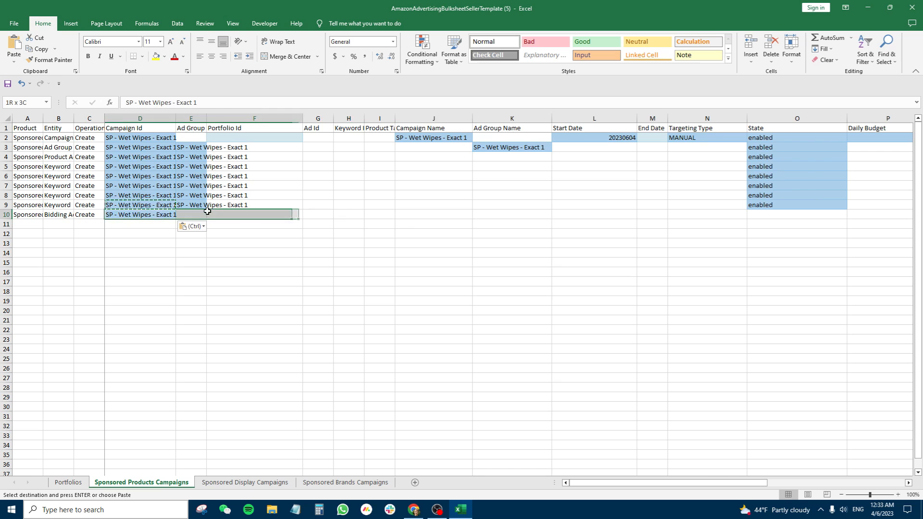
pyautogui.click(142, 206)
pyautogui.click(142, 216)
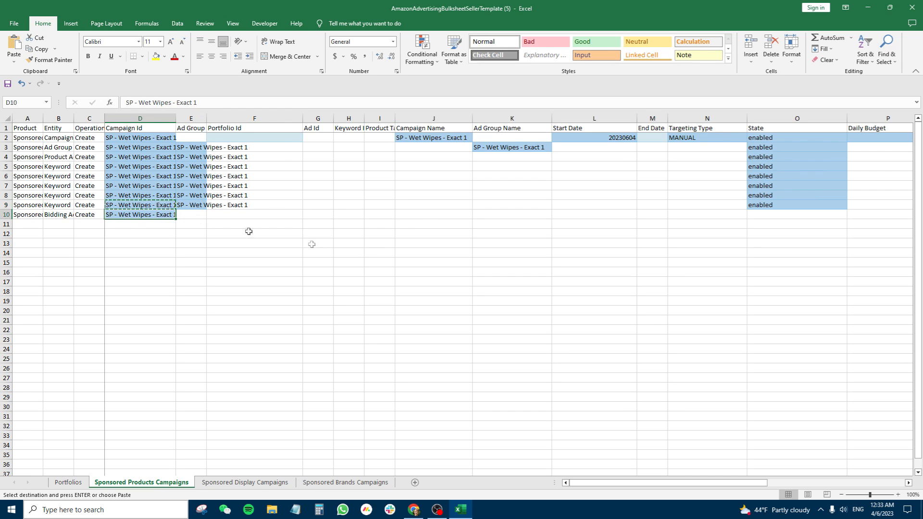
# Set the placement of the bidding adjustment in W10 to placementTop.
pyautogui.click(191, 215)
pyautogui.moveTo(672, 485); pyautogui.dragTo(833, 497)
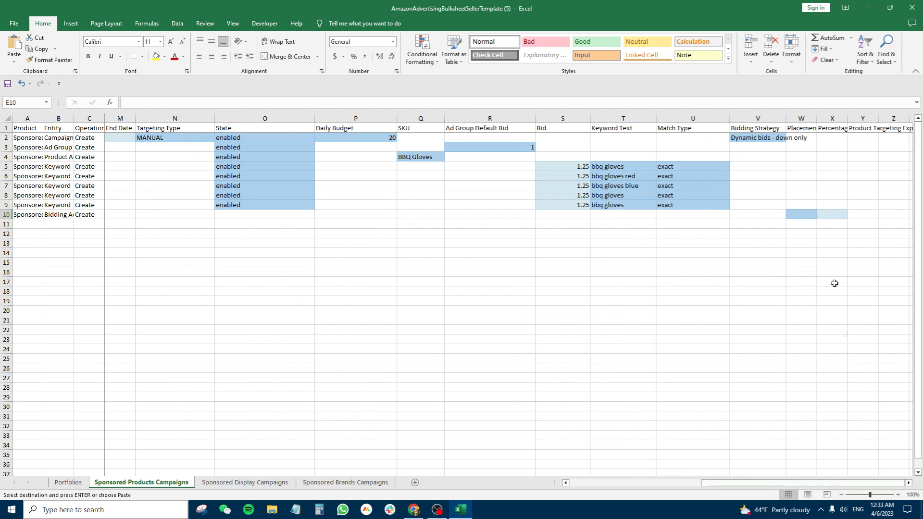
pyautogui.click(798, 217)
pyautogui.click(821, 214)
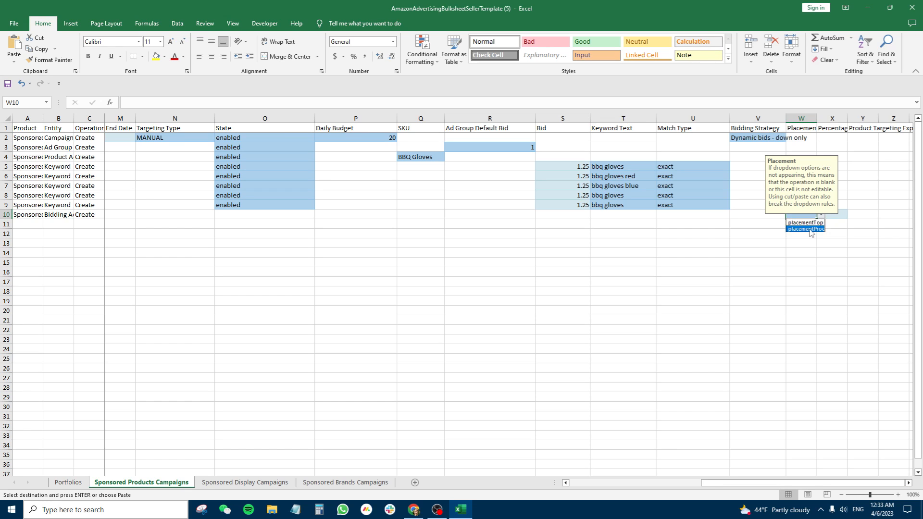
pyautogui.click(807, 222)
# Widen the Percentage column and set the bidding adjustment's percentage in X10 to 50.
pyautogui.click(843, 215)
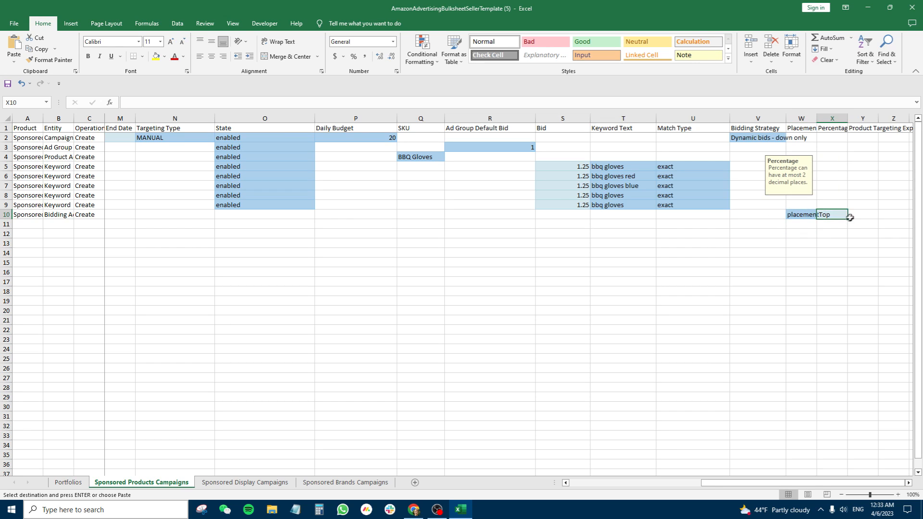
pyautogui.moveTo(848, 120); pyautogui.dragTo(883, 121)
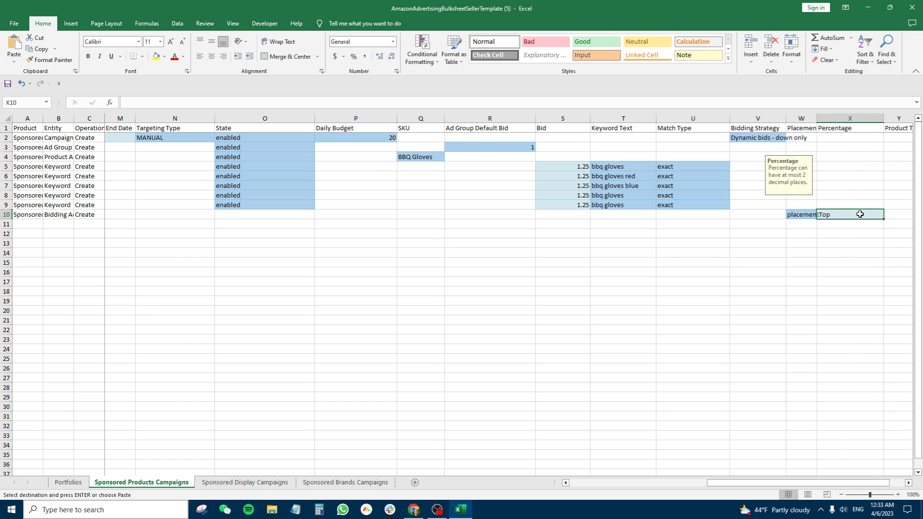
pyautogui.write('50')
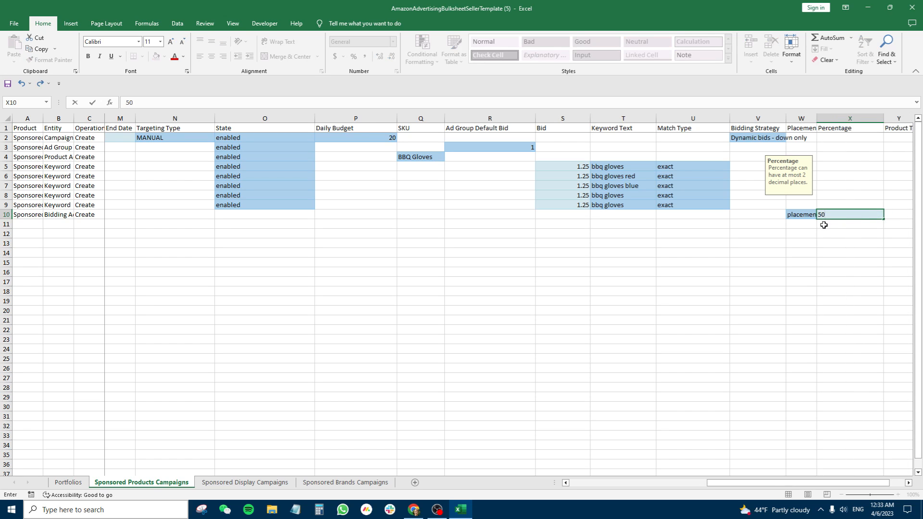
pyautogui.press('Return')
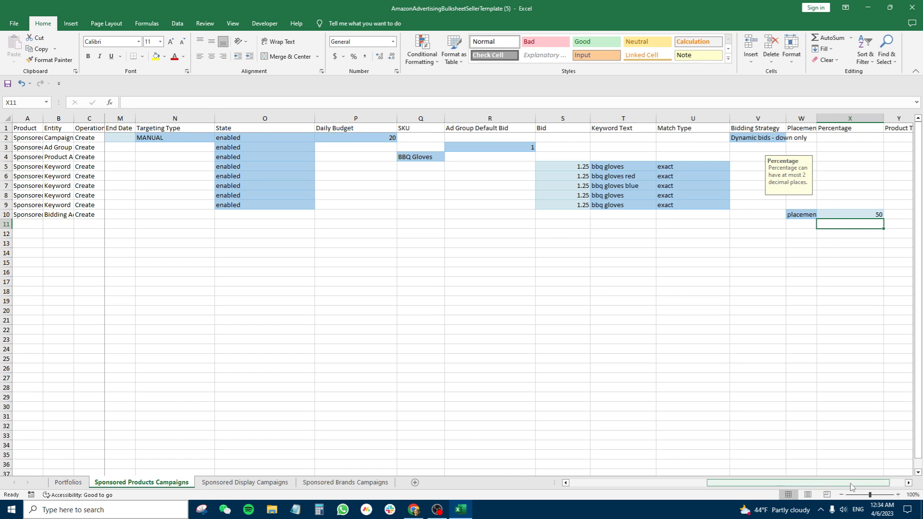
pyautogui.moveTo(854, 483); pyautogui.dragTo(717, 482)
pyautogui.click(198, 262)
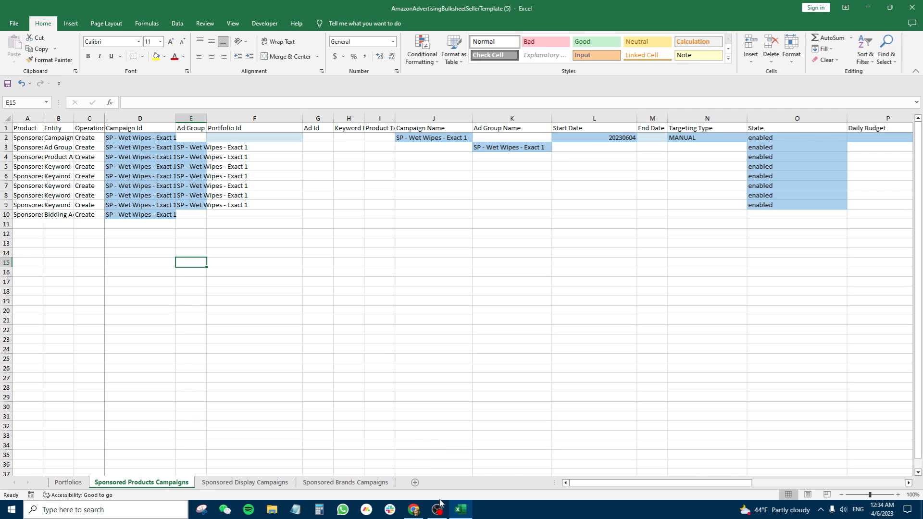
# Switch to the Amazon Ads Bulk operations page in Chrome and go to the section for uploading a file.
pyautogui.click(417, 512)
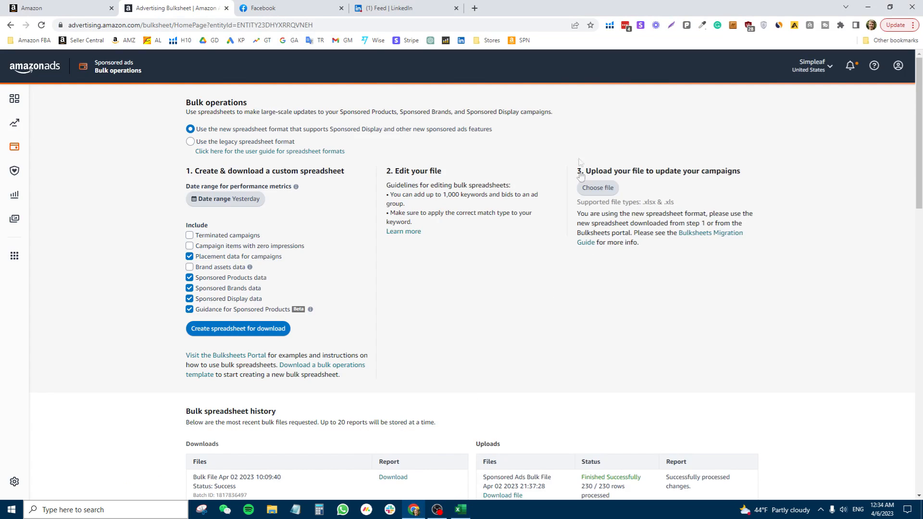
pyautogui.click(535, 159)
pyautogui.moveTo(204, 102); pyautogui.dragTo(124, 106)
pyautogui.click(447, 132)
pyautogui.click(133, 109)
pyautogui.moveTo(579, 179); pyautogui.dragTo(676, 190)
# Choose the file AmazonAdvertisingBulksheetSellerTemplate (5) from the Downloads folder as the bulk file for updating the campaigns.
pyautogui.click(605, 194)
pyautogui.click(605, 194)
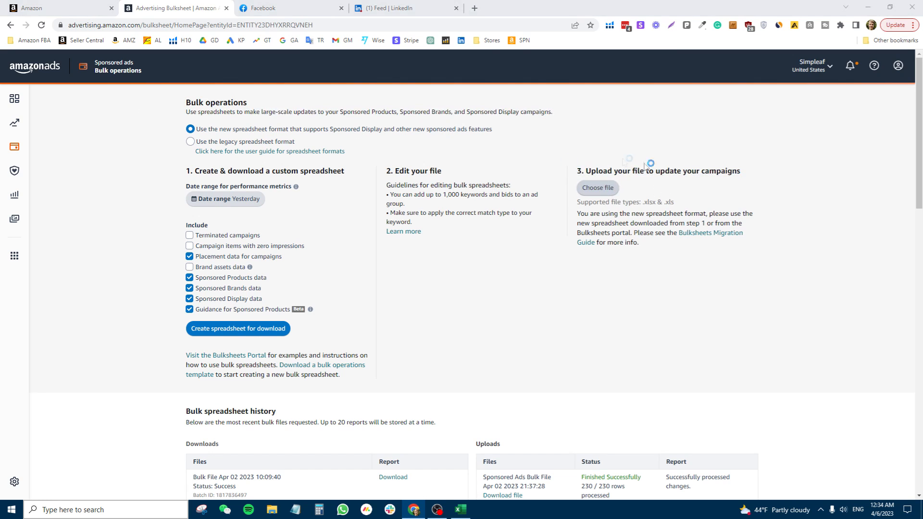
pyautogui.click(915, 5)
pyautogui.click(612, 193)
pyautogui.click(44, 99)
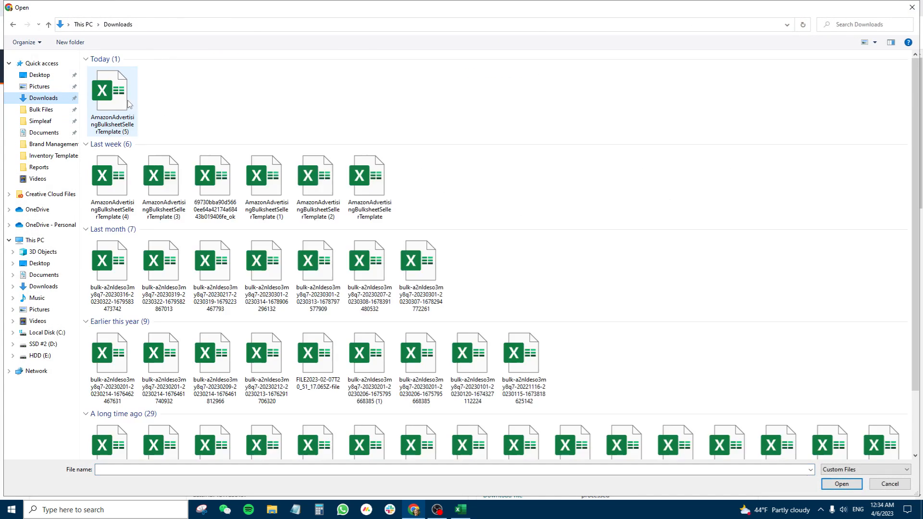
pyautogui.click(114, 128)
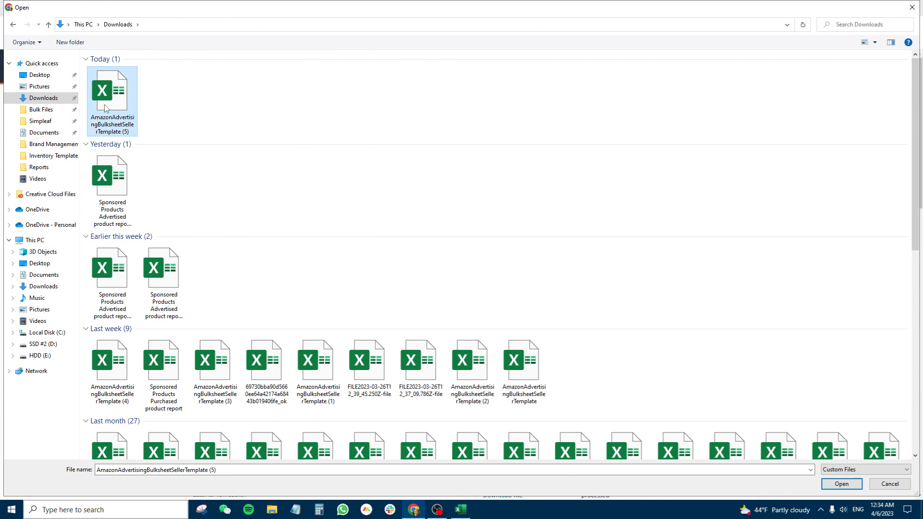
pyautogui.doubleClick(121, 103)
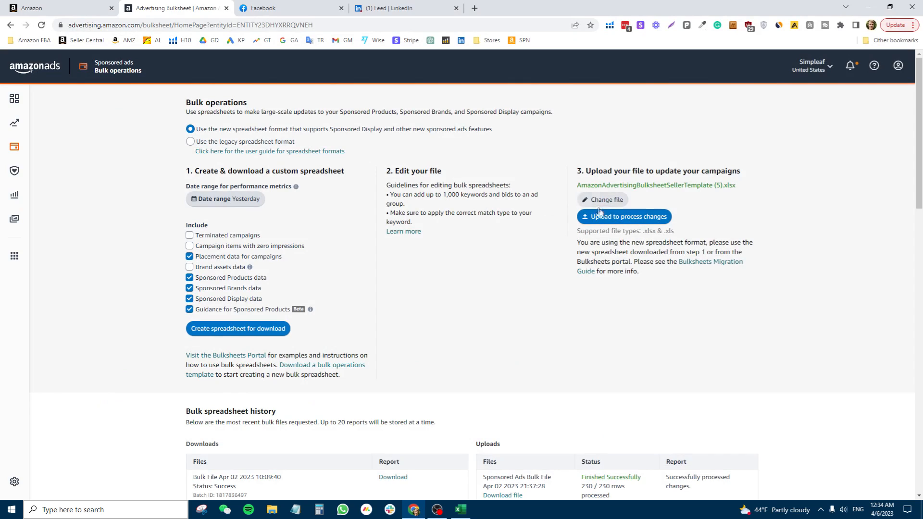